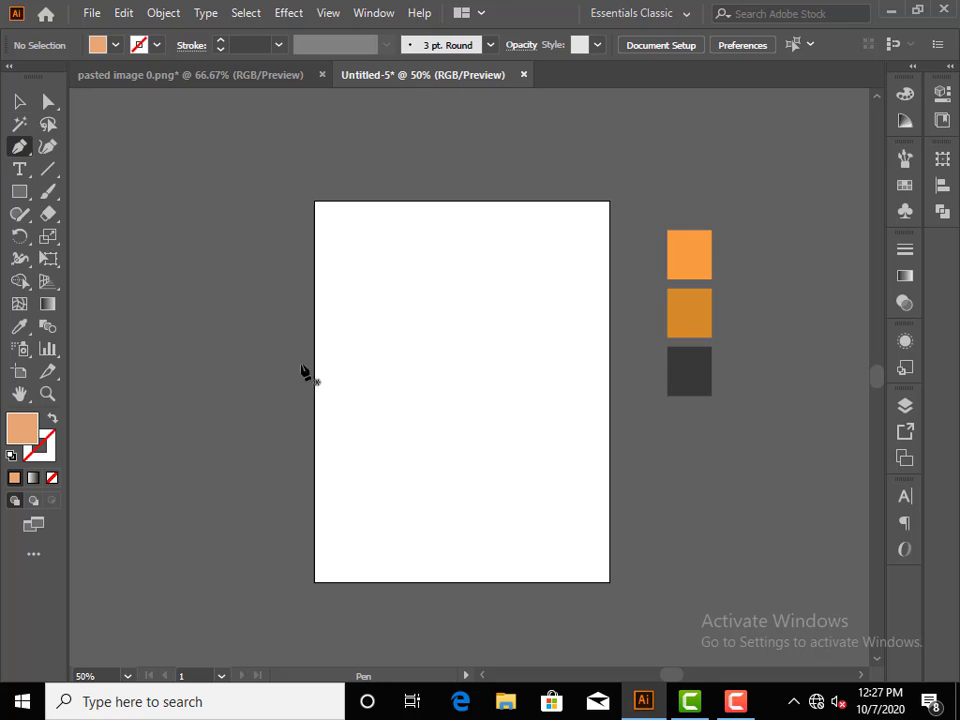
# Draw a closed light-orange curved band with the Pen tool, sweeping from beyond the page's upper-left edge to beyond its lower-right edge
pyautogui.click(291, 232)
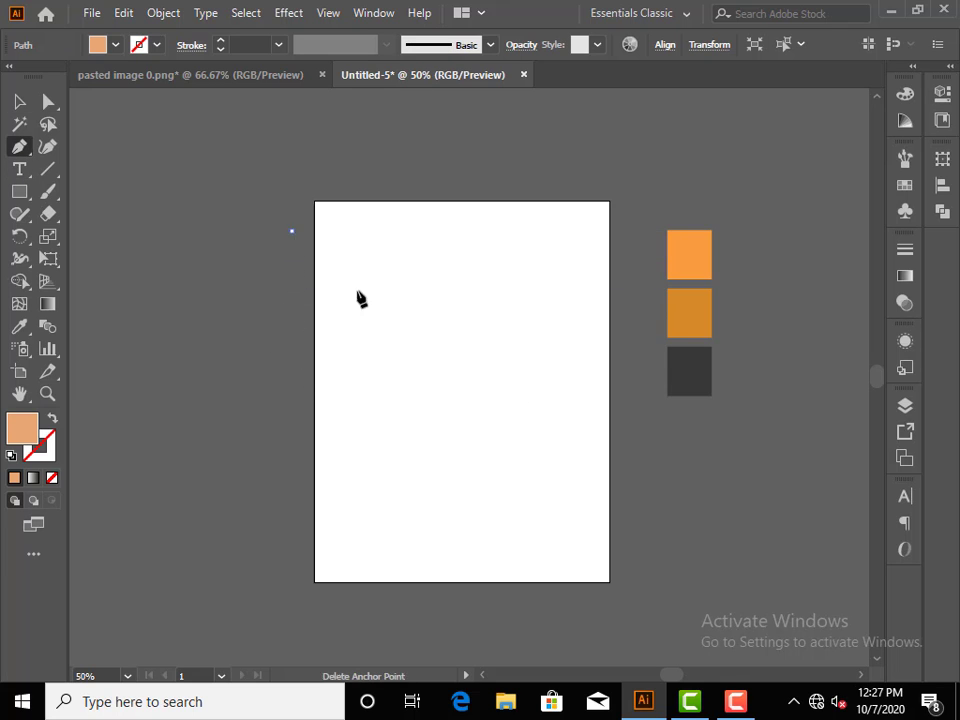
pyautogui.moveTo(634, 517); pyautogui.dragTo(642, 531)
pyautogui.moveTo(676, 577); pyautogui.dragTo(750, 586)
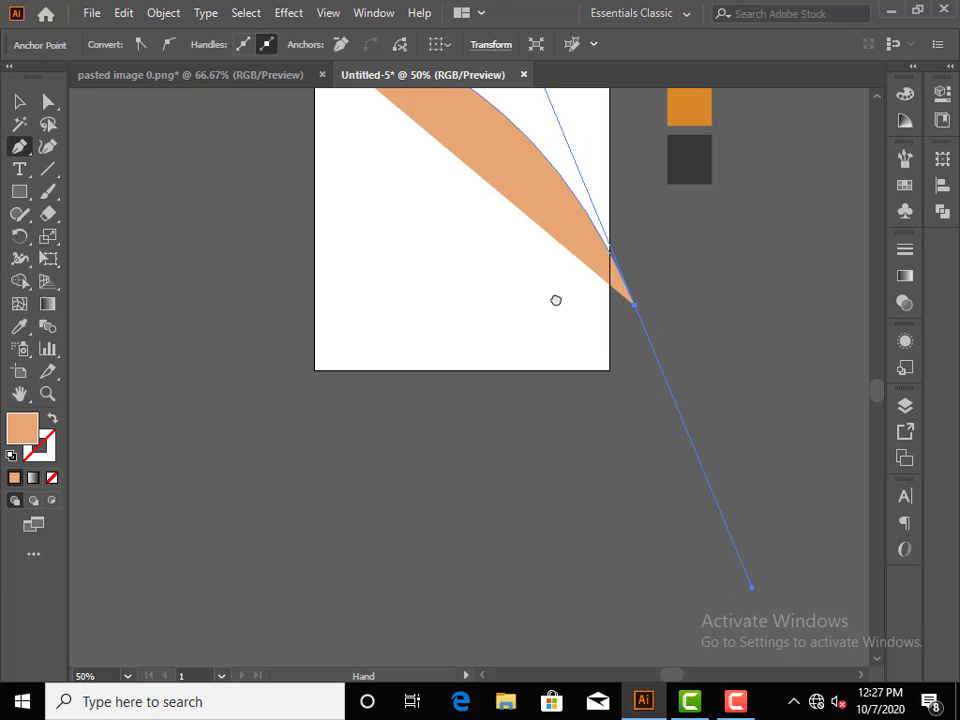
pyautogui.scroll(5, 558, 400)
pyautogui.click(642, 543)
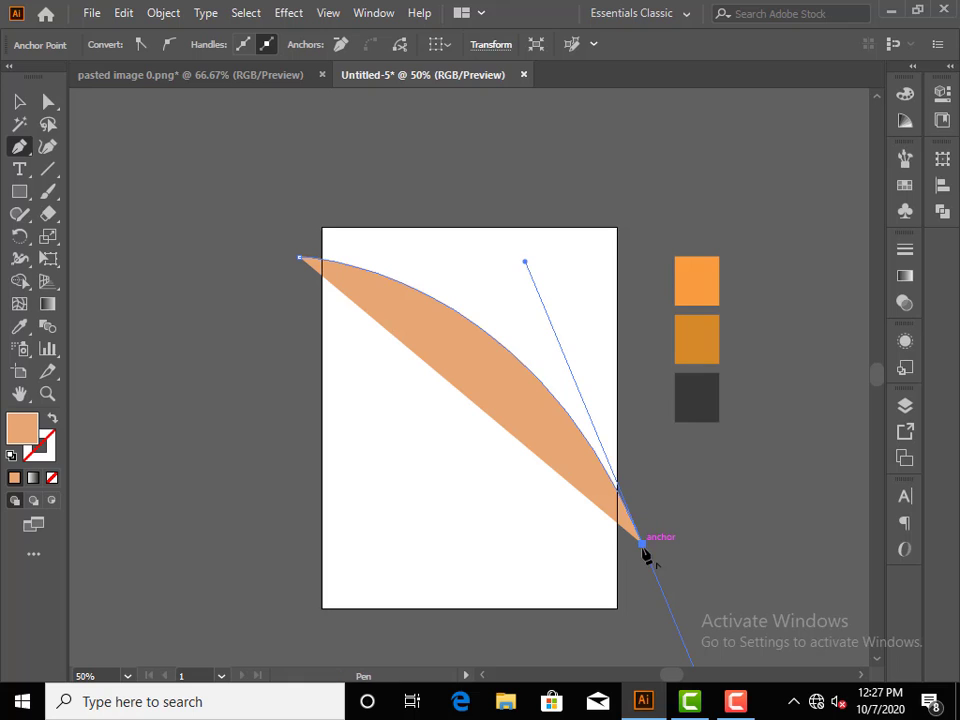
pyautogui.click(634, 441)
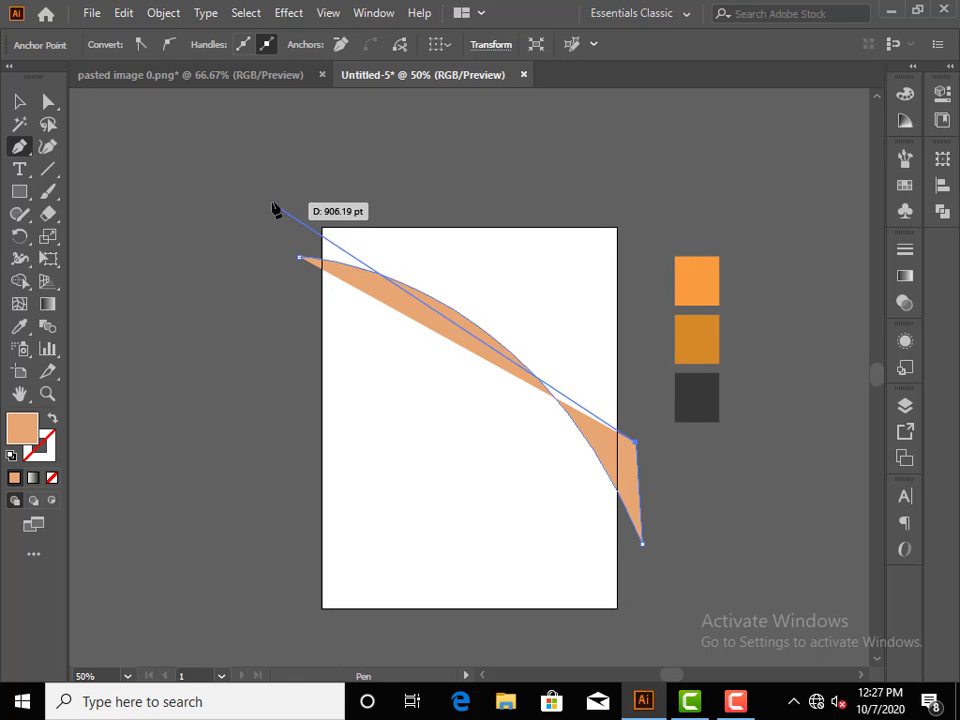
pyautogui.moveTo(300, 170); pyautogui.dragTo(105, 121)
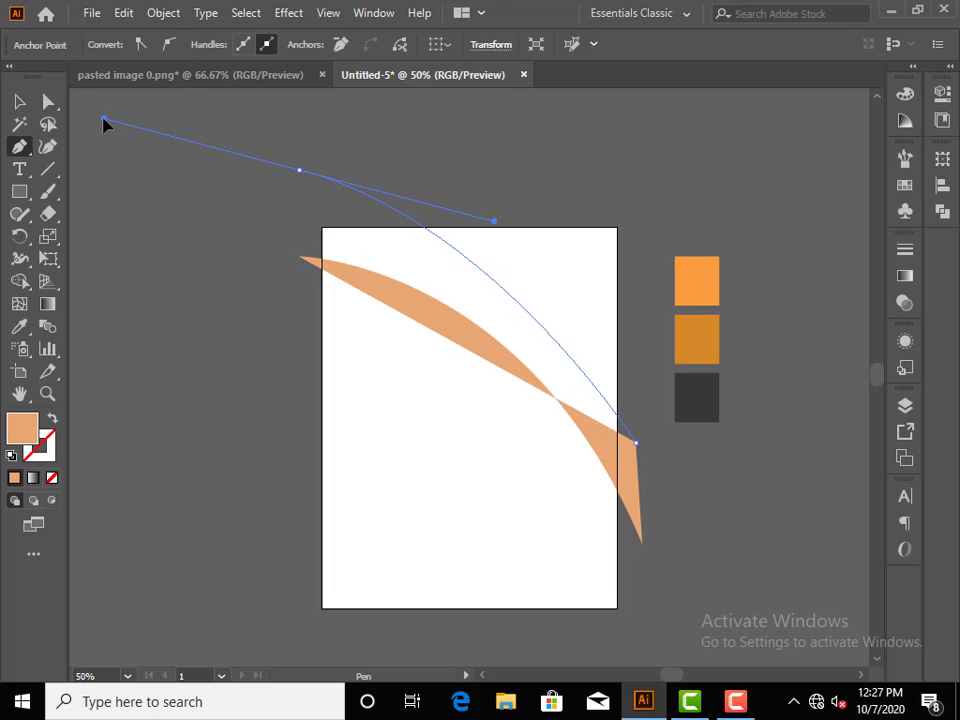
pyautogui.click(299, 171)
pyautogui.click(300, 259)
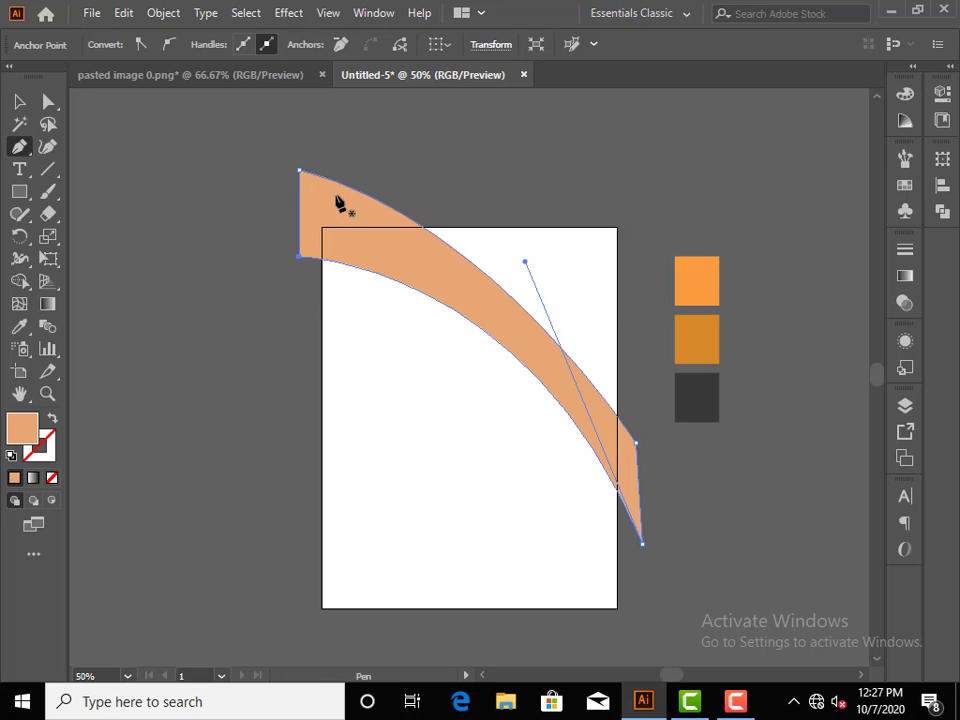
# Smooth the band's two long curves with their direction handles and lower its upper right-end anchor to taper the band
pyautogui.click(19, 101)
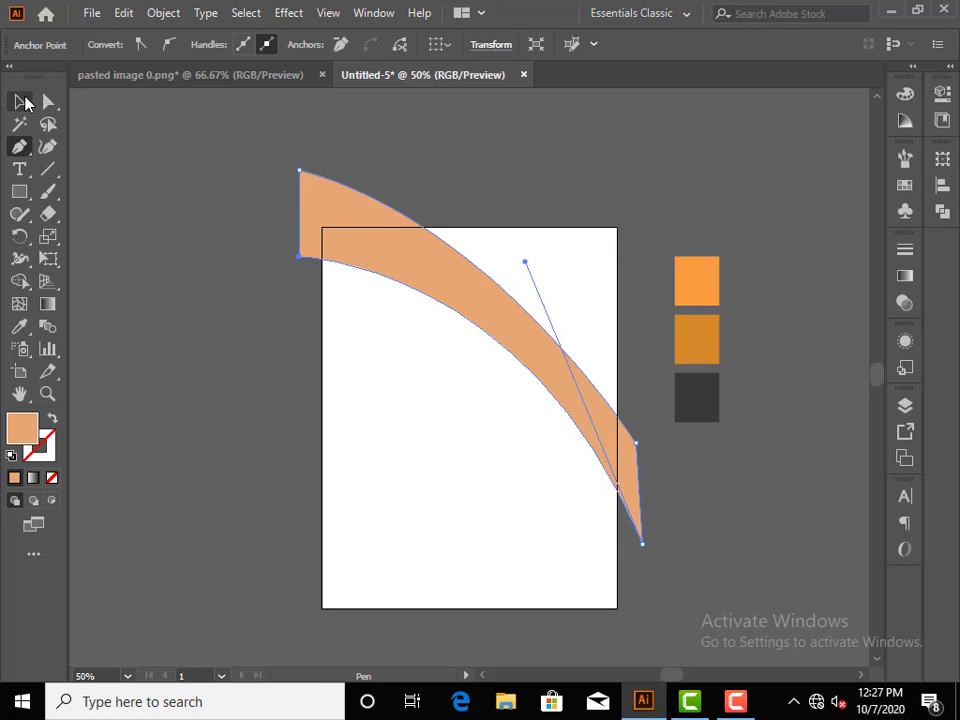
pyautogui.click(48, 101)
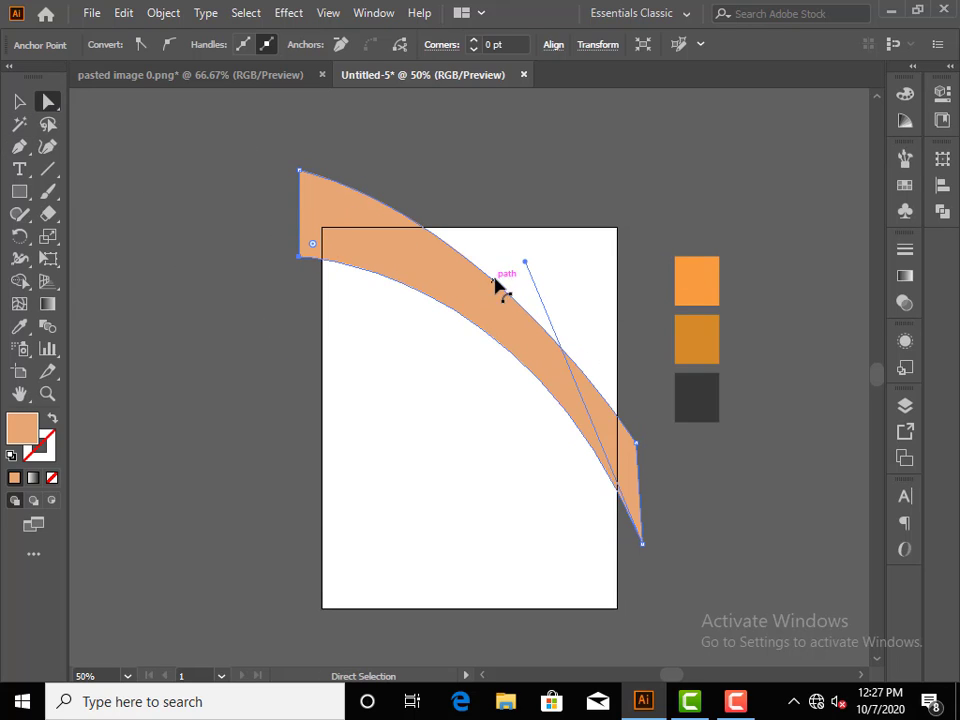
pyautogui.moveTo(525, 262); pyautogui.dragTo(548, 258)
pyautogui.moveTo(638, 449); pyautogui.dragTo(627, 452)
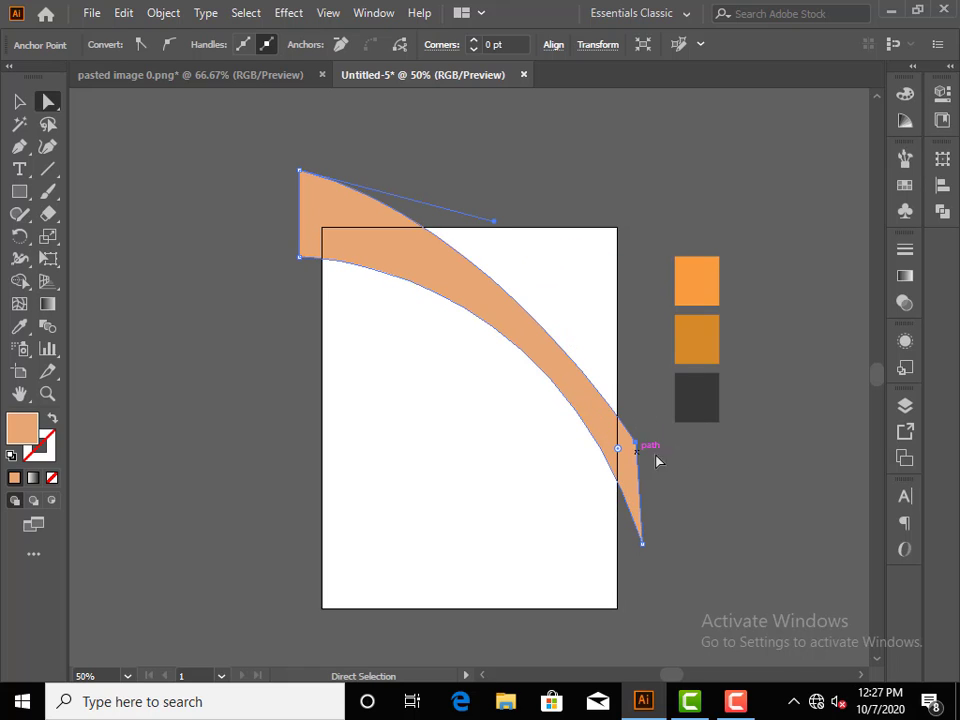
pyautogui.moveTo(494, 224); pyautogui.dragTo(601, 245)
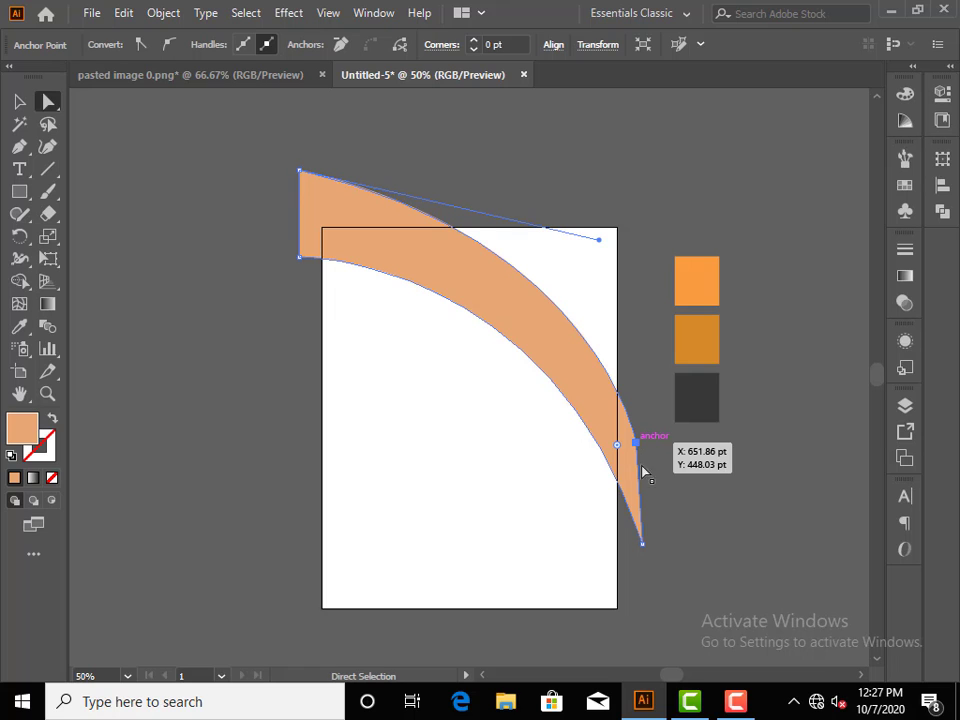
pyautogui.moveTo(643, 471); pyautogui.dragTo(642, 511)
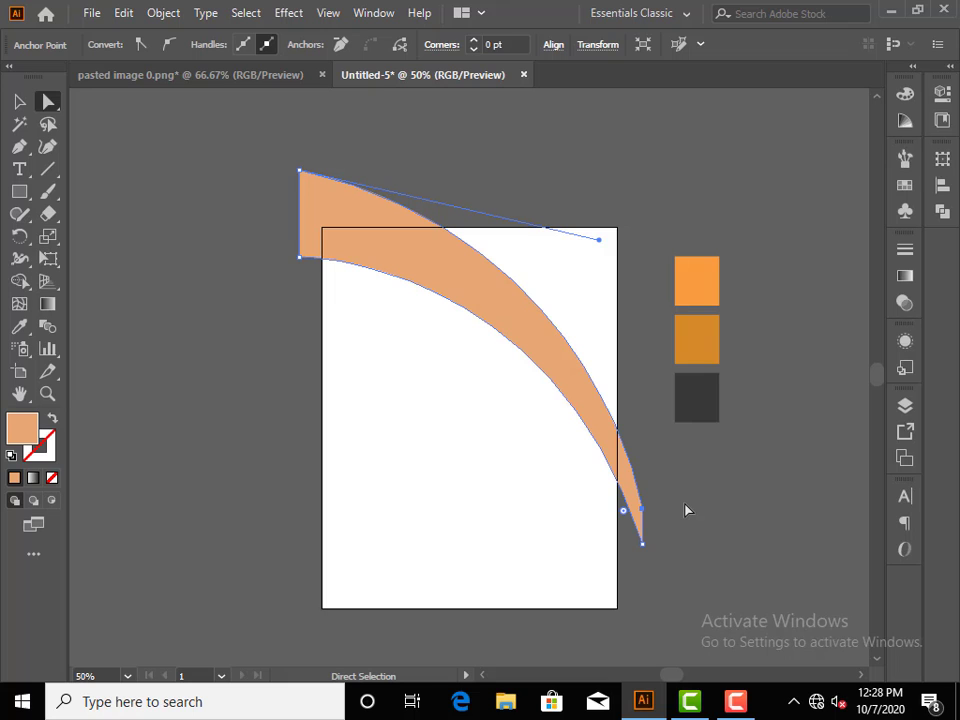
pyautogui.click(686, 510)
# Move the whole band down so its tapered end extends past the page's lower-right corner
pyautogui.click(19, 101)
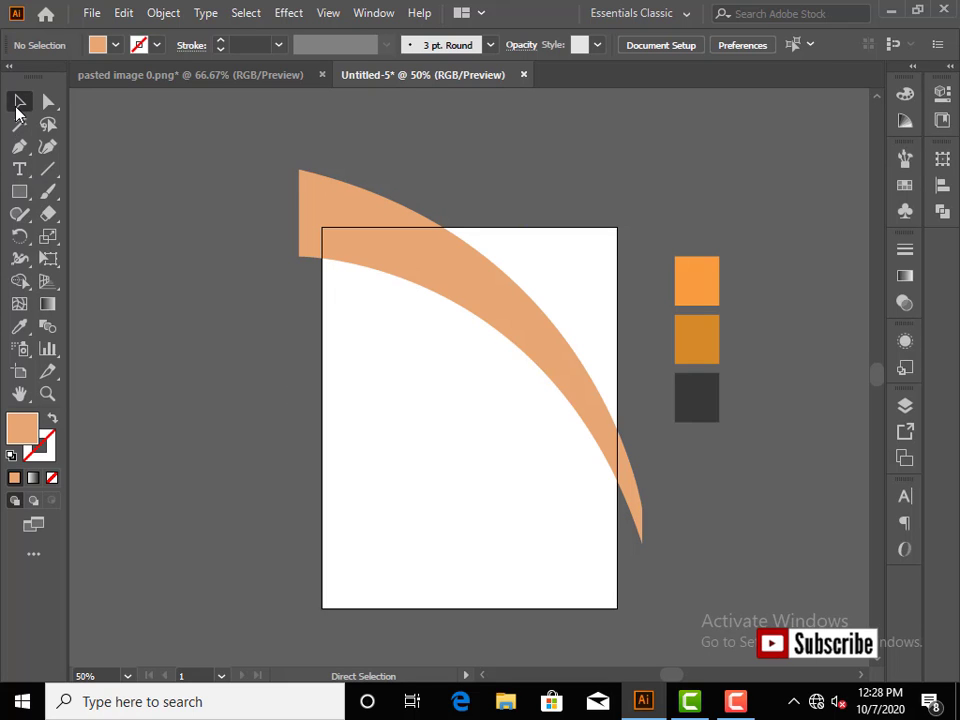
pyautogui.moveTo(452, 309); pyautogui.dragTo(467, 387)
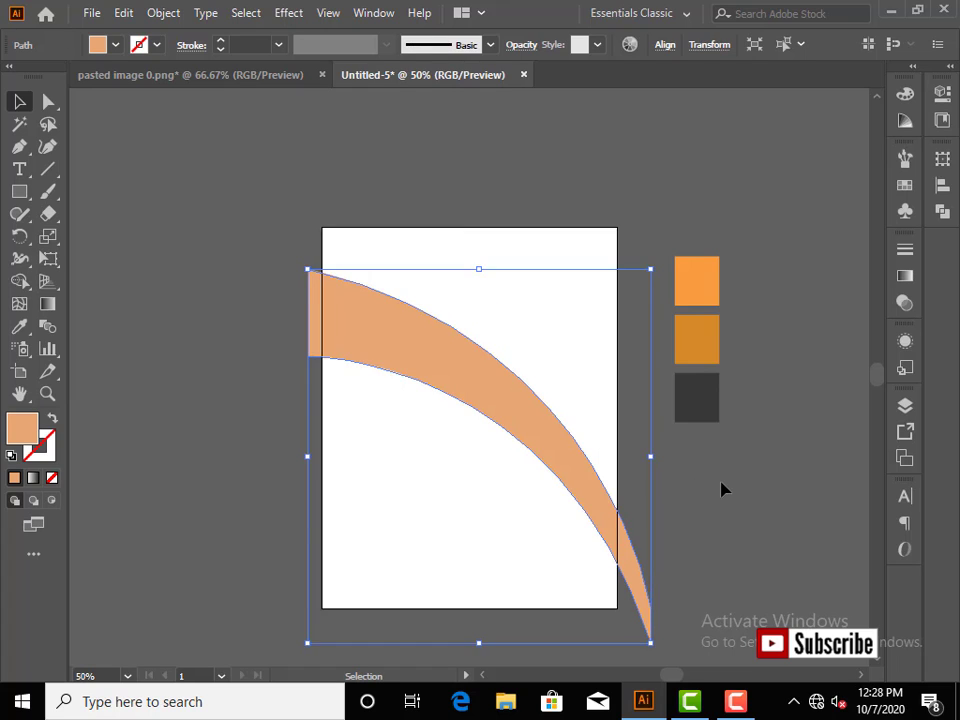
pyautogui.click(724, 490)
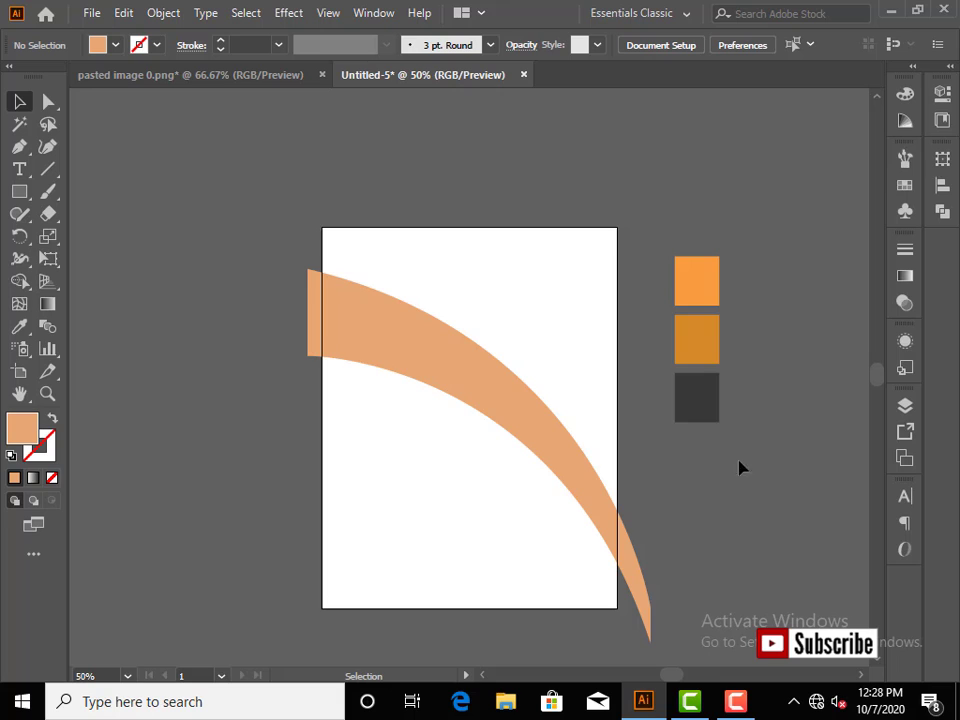
# Duplicate the band and place the copy above and slightly left of the original, overlapping its upper part
pyautogui.click(465, 400)
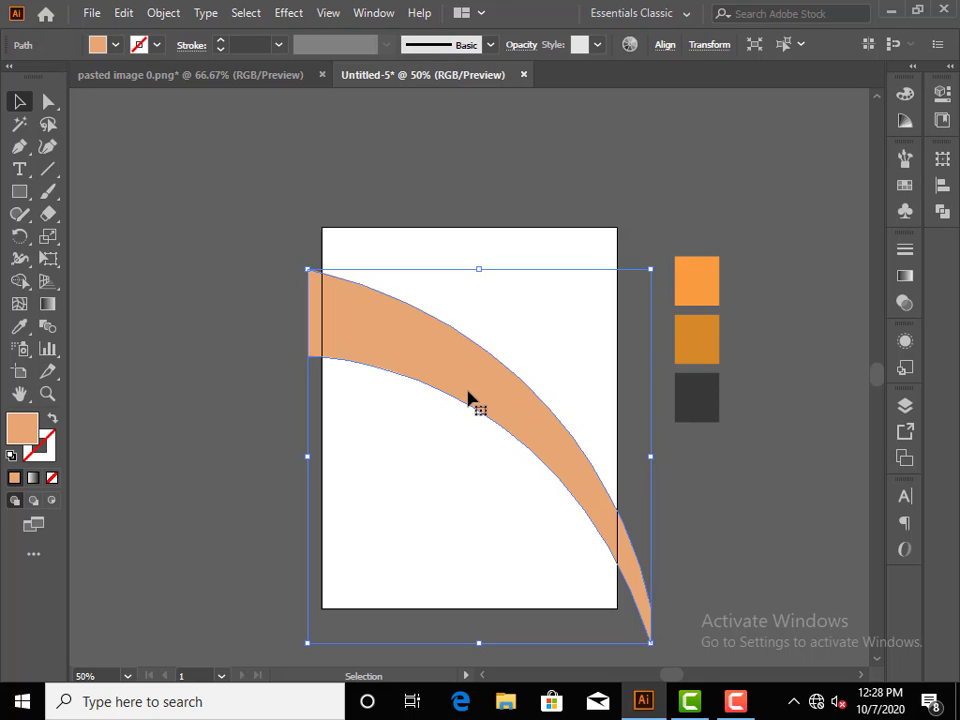
pyautogui.moveTo(467, 396); pyautogui.dragTo(470, 321)
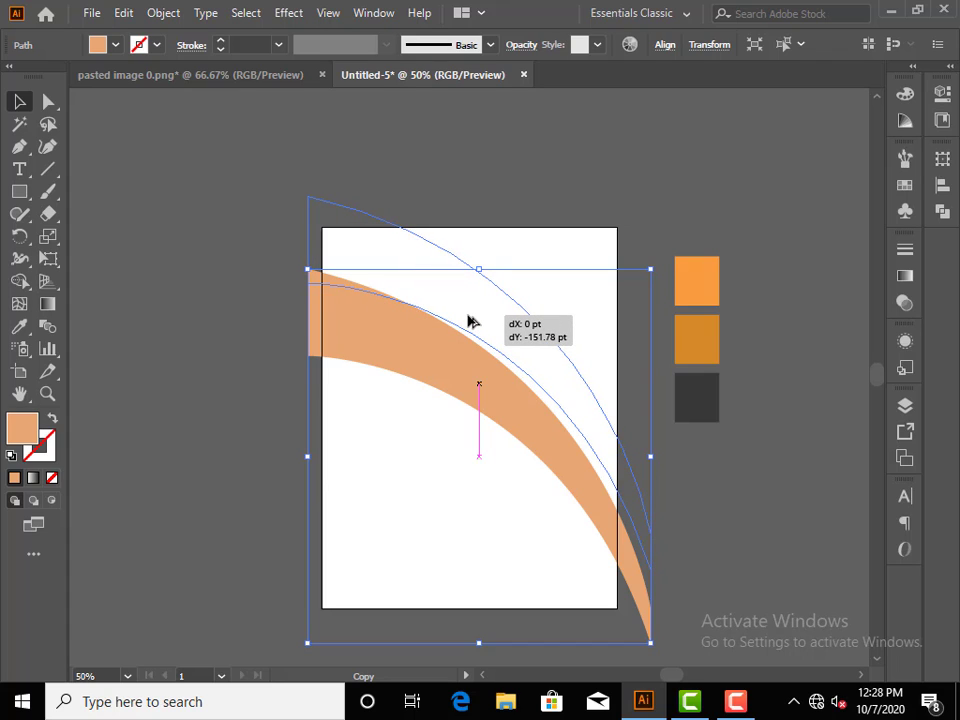
pyautogui.moveTo(470, 321); pyautogui.dragTo(456, 330)
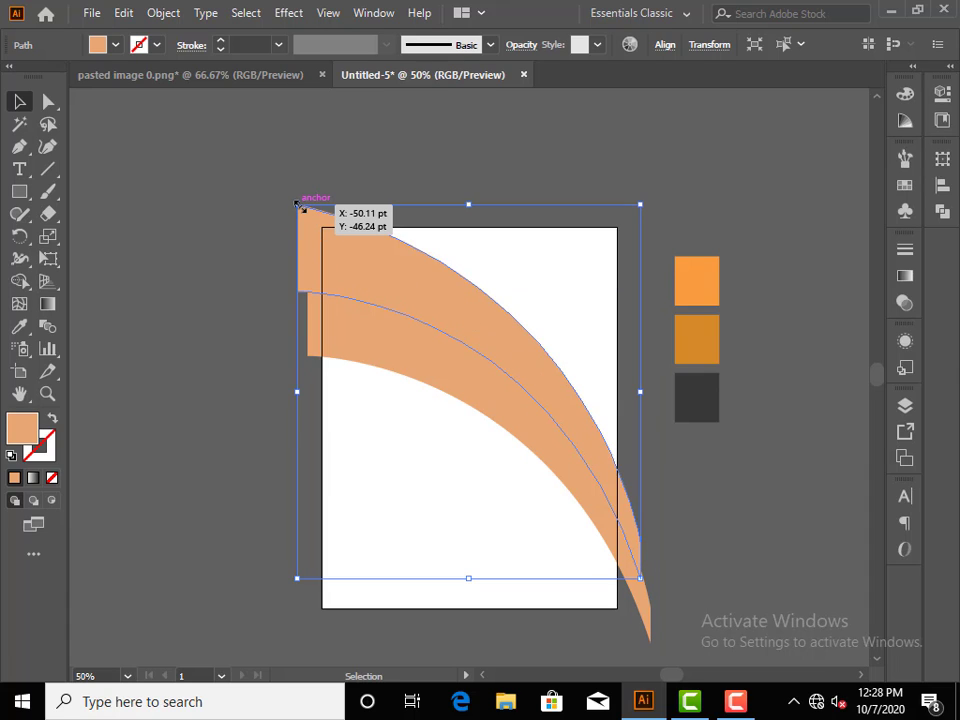
pyautogui.moveTo(299, 205)
pyautogui.mouseDown()
pyautogui.moveTo(273, 196)
pyautogui.moveTo(287, 208)
pyautogui.mouseUp()
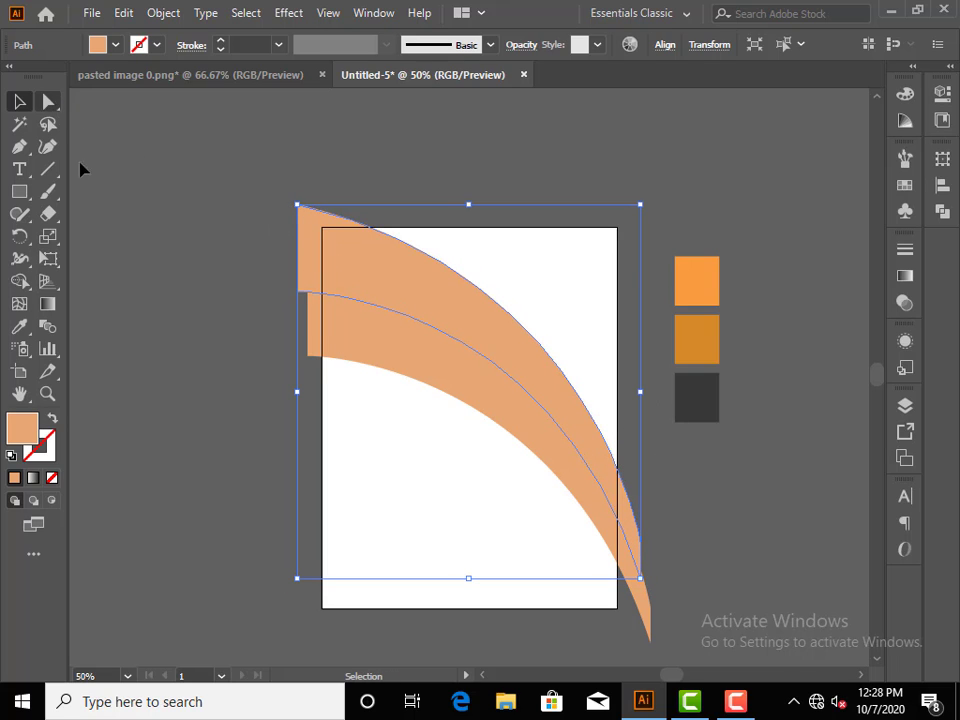
# Change the fill of the upper band copy to a dark burnt orange
pyautogui.doubleClick(30, 437)
pyautogui.moveTo(452, 309); pyautogui.dragTo(454, 289)
pyautogui.press('Return')
pyautogui.click(171, 248)
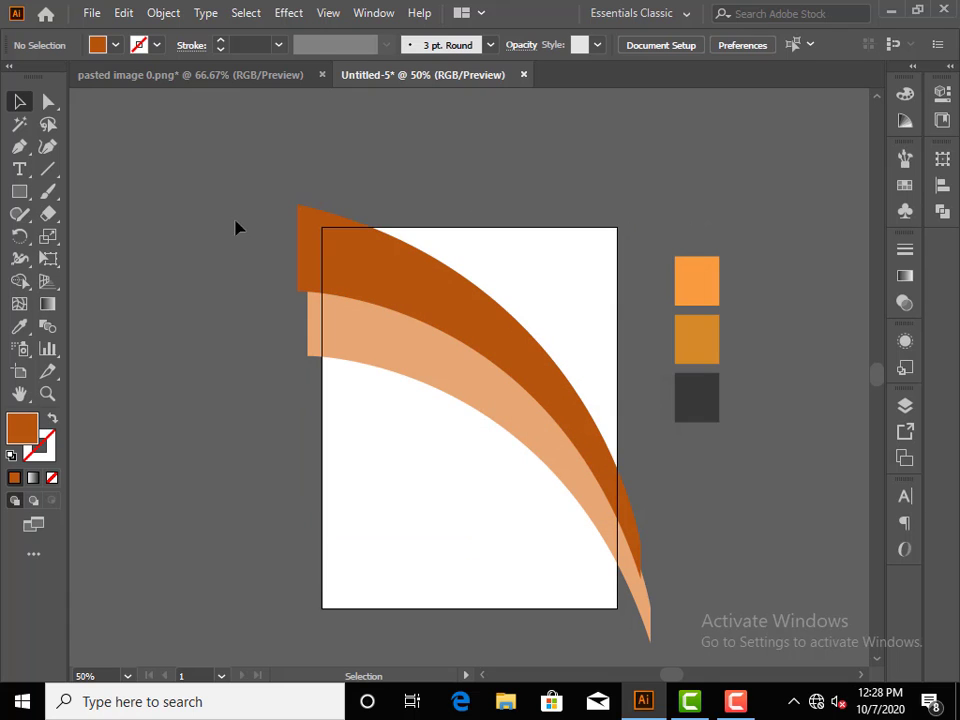
# Slim the dark orange band by flattening its outer curve and lowering the upper anchors at both ends
pyautogui.click(48, 101)
pyautogui.moveTo(310, 224); pyautogui.dragTo(310, 222)
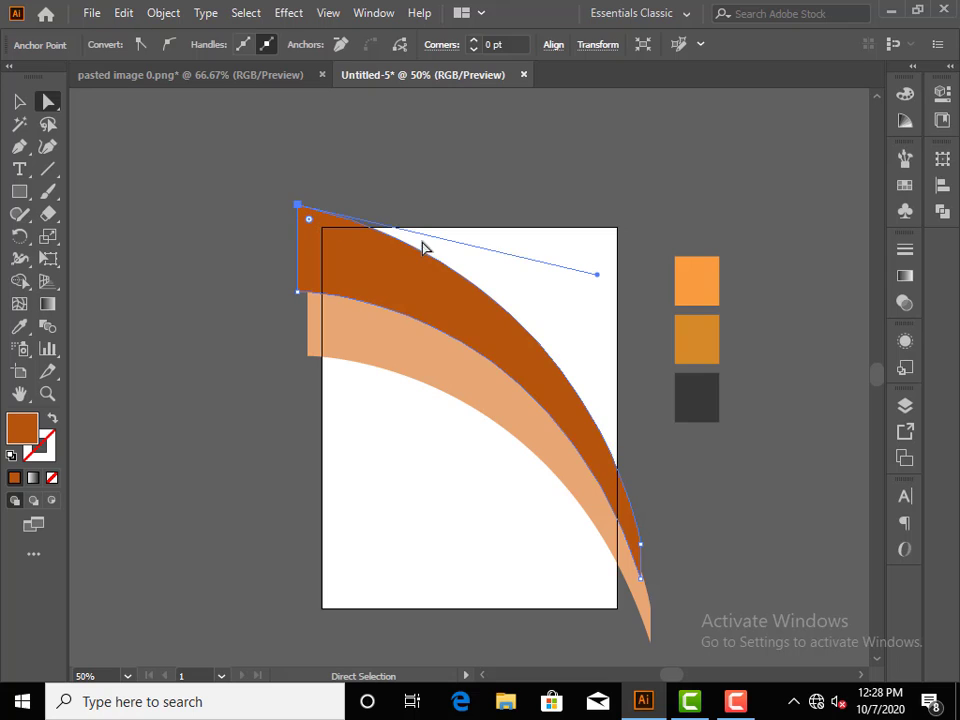
pyautogui.moveTo(598, 275); pyautogui.dragTo(573, 263)
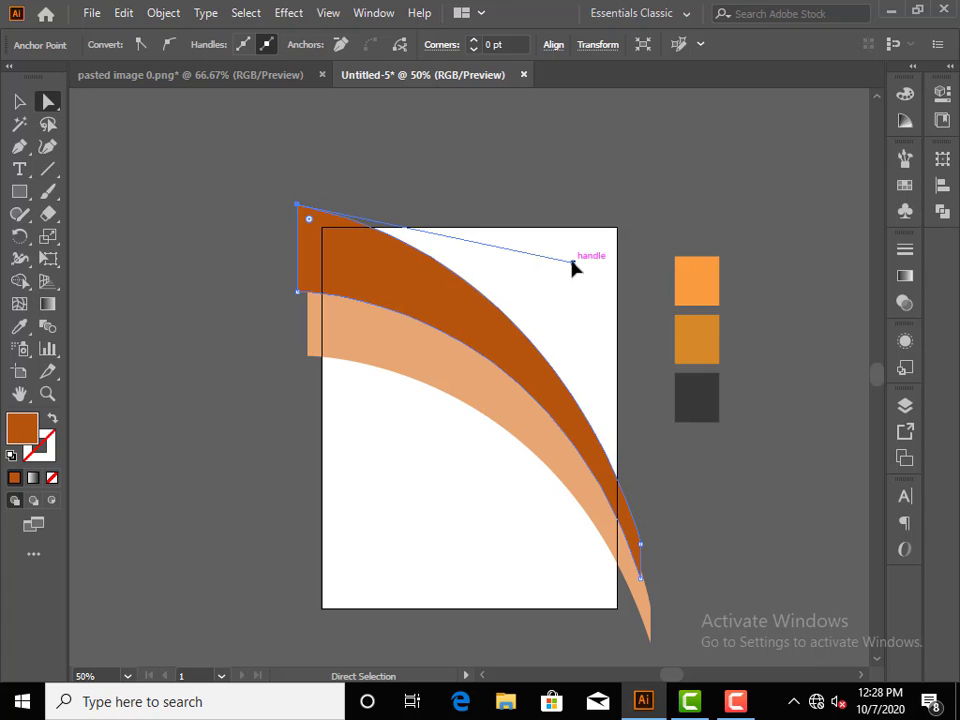
pyautogui.moveTo(300, 209); pyautogui.dragTo(300, 234)
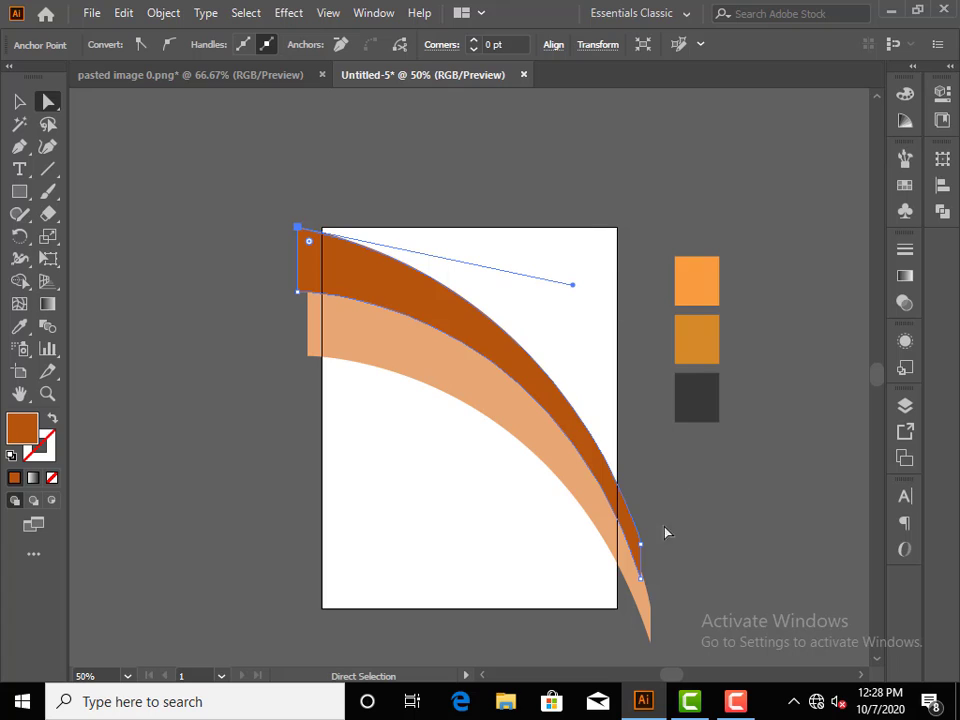
pyautogui.moveTo(641, 546); pyautogui.dragTo(643, 567)
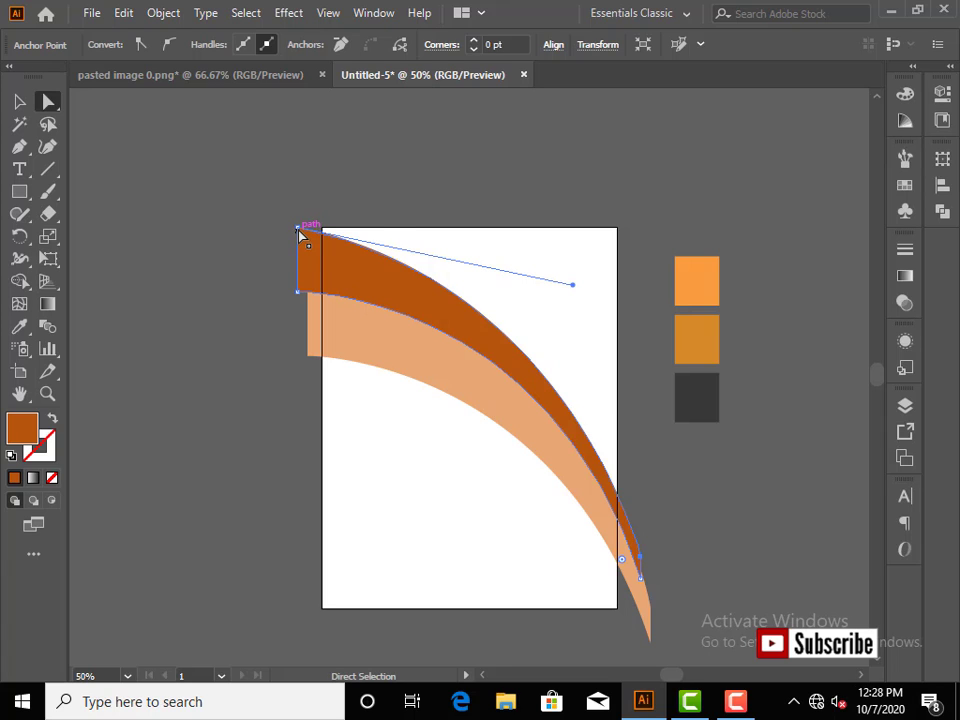
pyautogui.moveTo(299, 234); pyautogui.dragTo(300, 246)
pyautogui.click(399, 193)
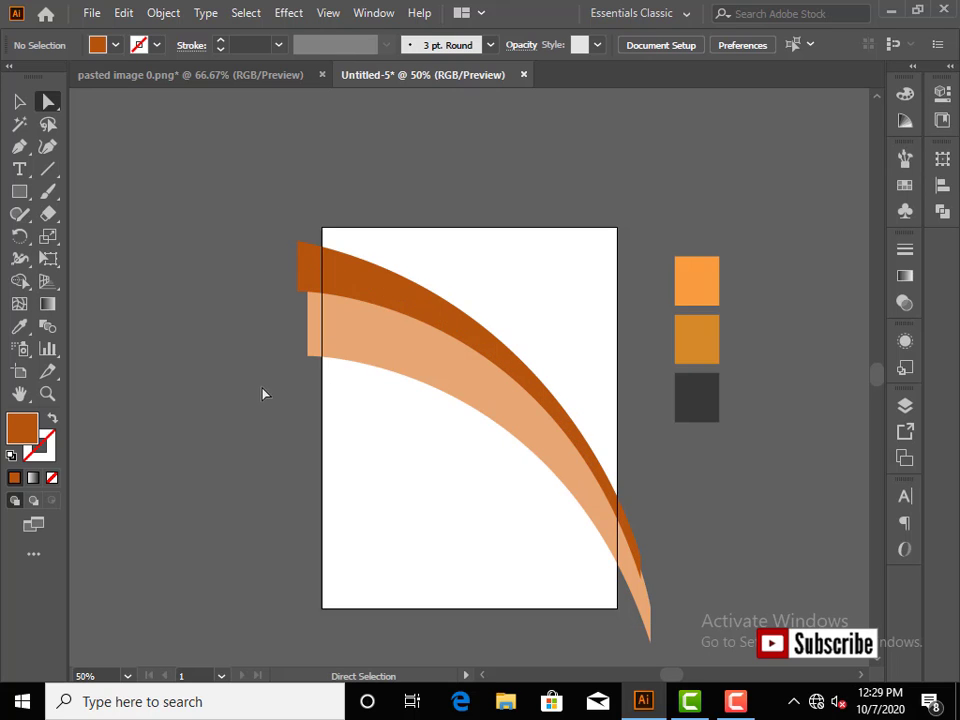
# Draw a closed dark-orange shape with the Pen tool, curving from the page's bottom edge to the light band's lower edge and overlapping that band
pyautogui.click(19, 146)
pyautogui.hscroll(2, 364, 268)
pyautogui.scroll(-3, 420, 400)
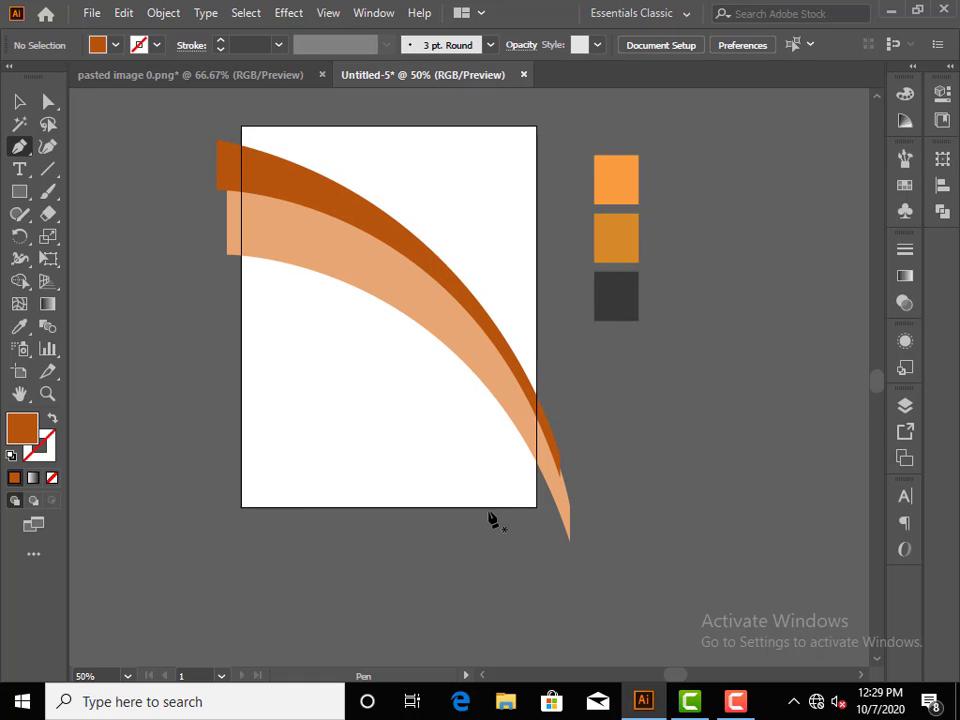
pyautogui.click(492, 507)
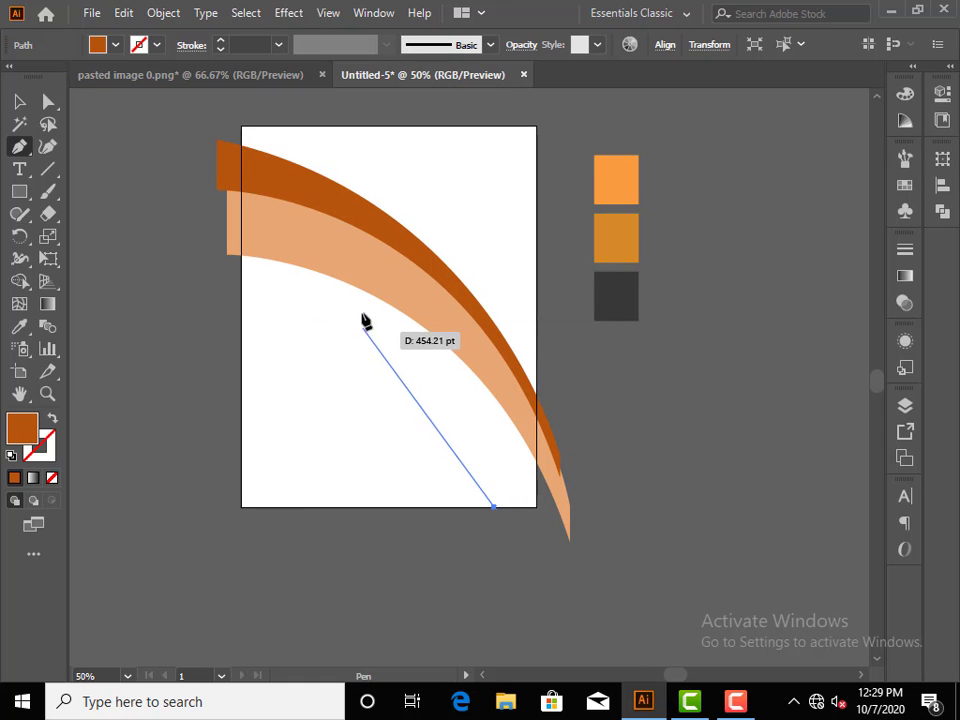
pyautogui.moveTo(330, 276); pyautogui.dragTo(167, 192)
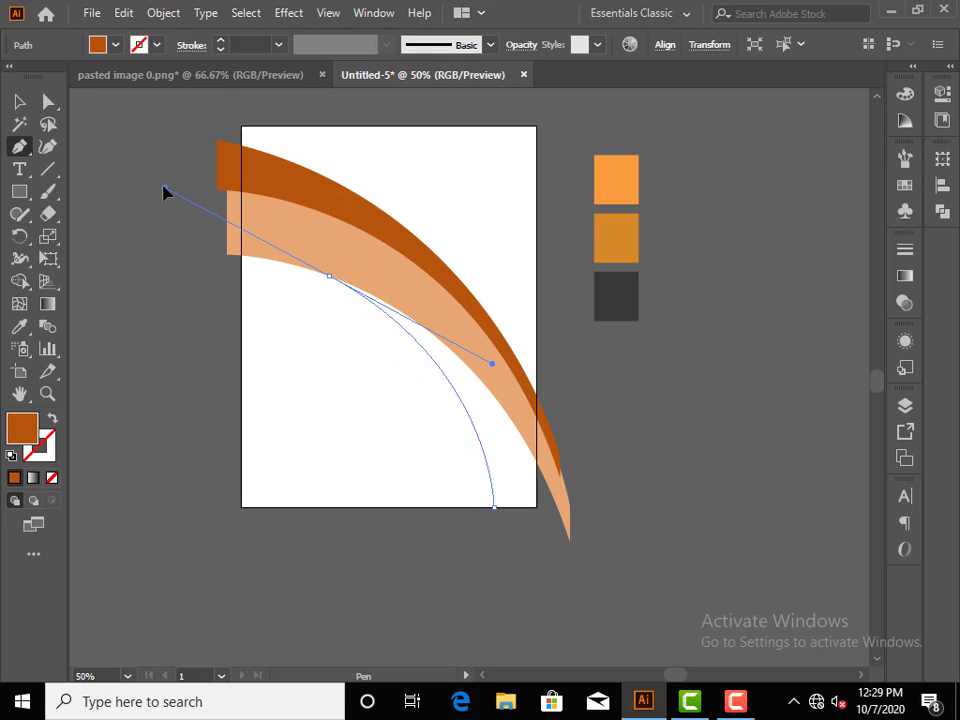
pyautogui.moveTo(166, 192); pyautogui.dragTo(152, 185)
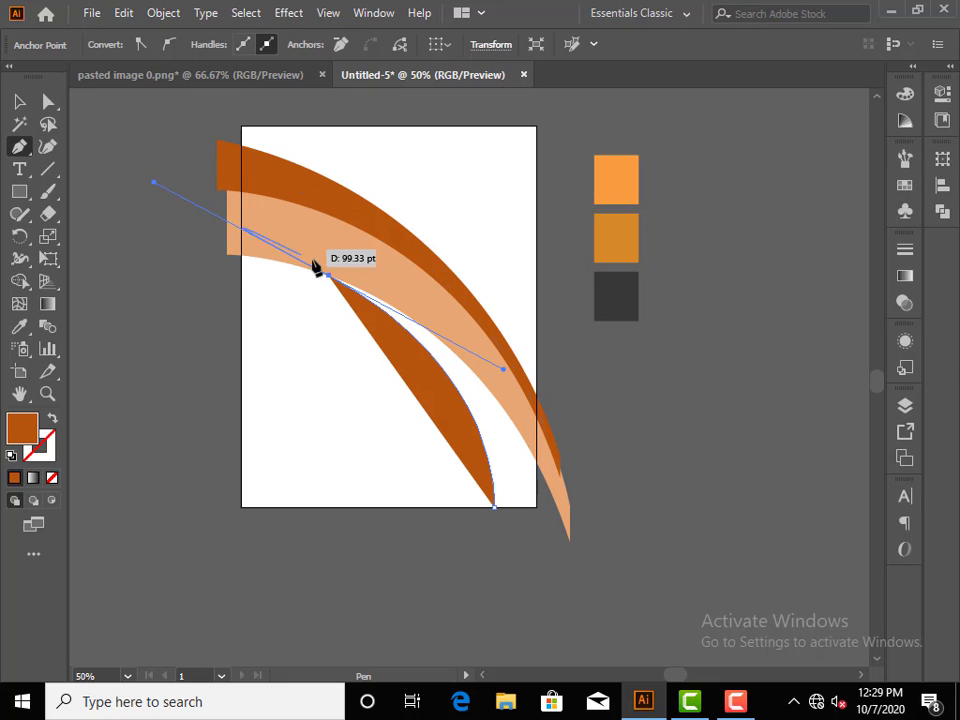
pyautogui.click(329, 274)
pyautogui.click(335, 254)
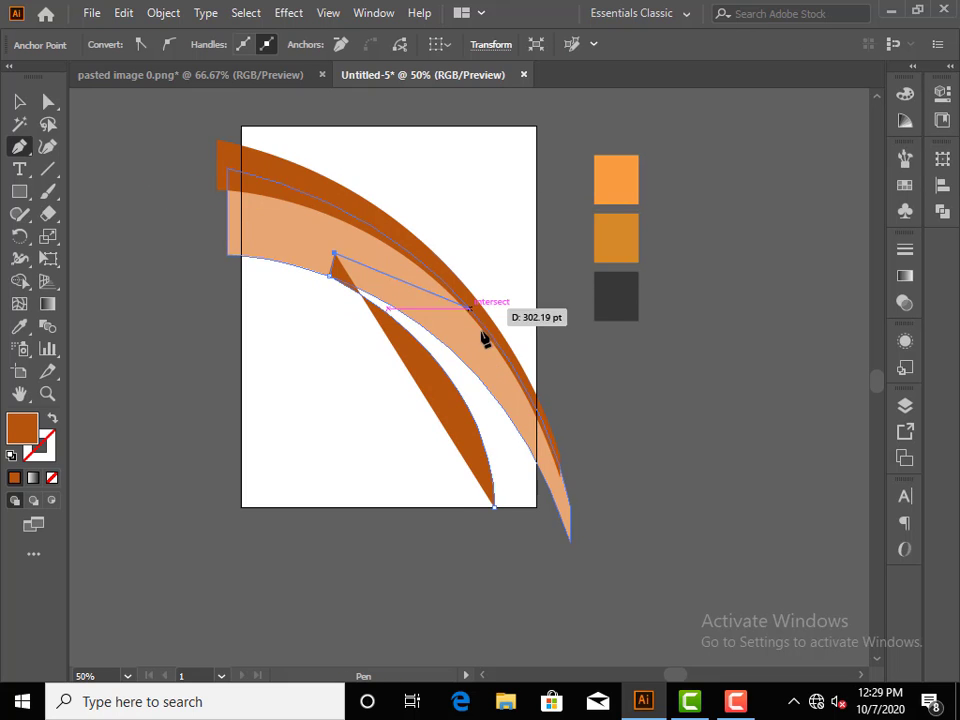
pyautogui.click(488, 355)
pyautogui.click(541, 459)
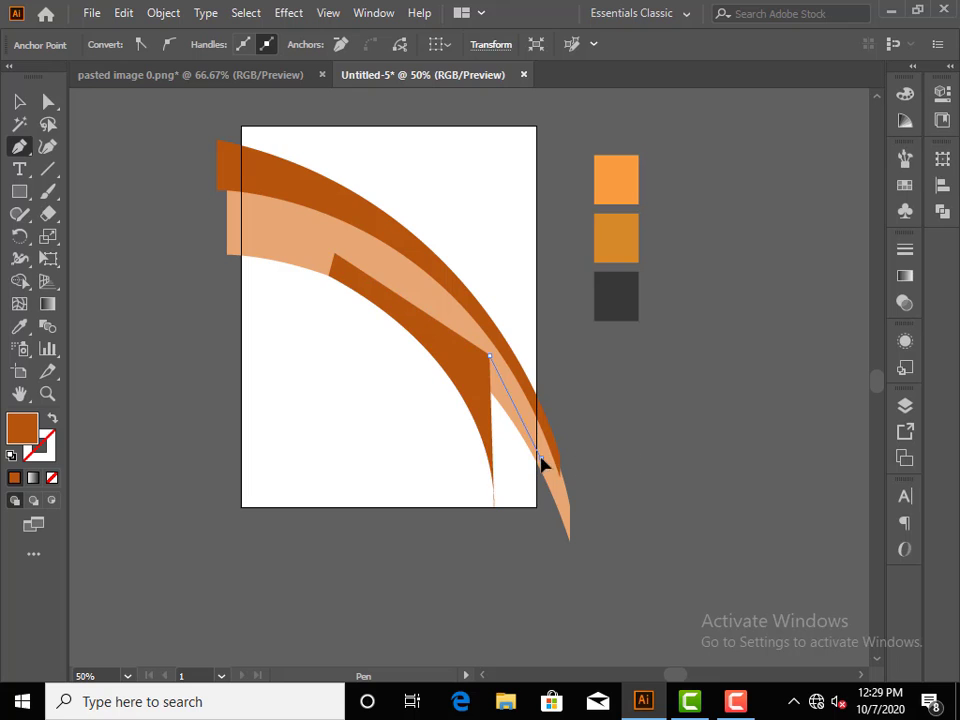
pyautogui.click(557, 509)
pyautogui.click(540, 524)
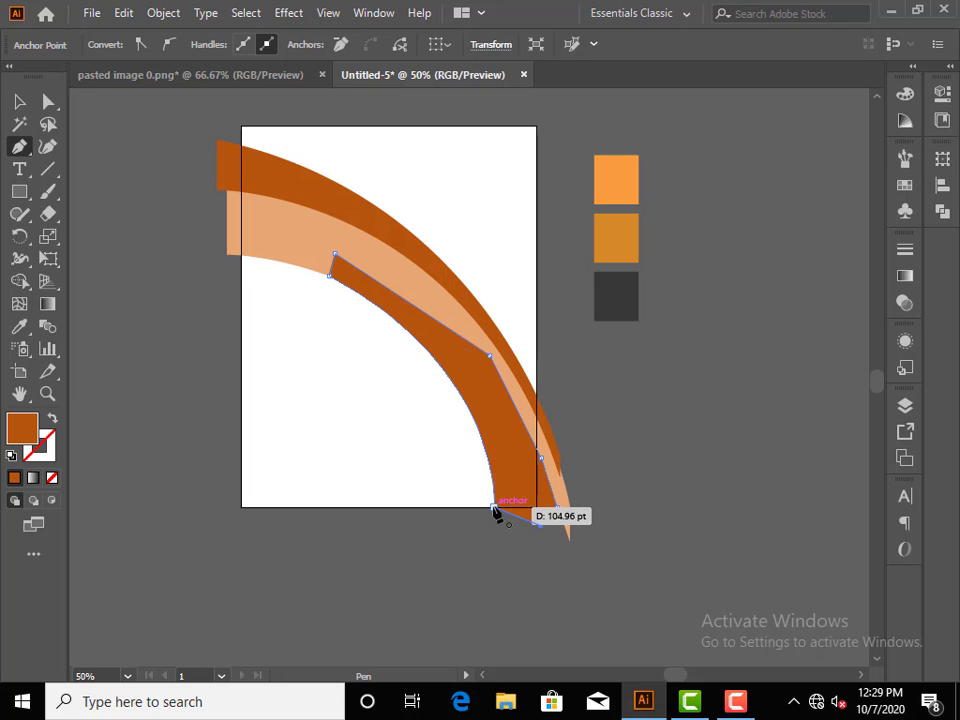
pyautogui.click(495, 509)
# Send the new dark orange shape behind the light band and deselect it
pyautogui.click(19, 101)
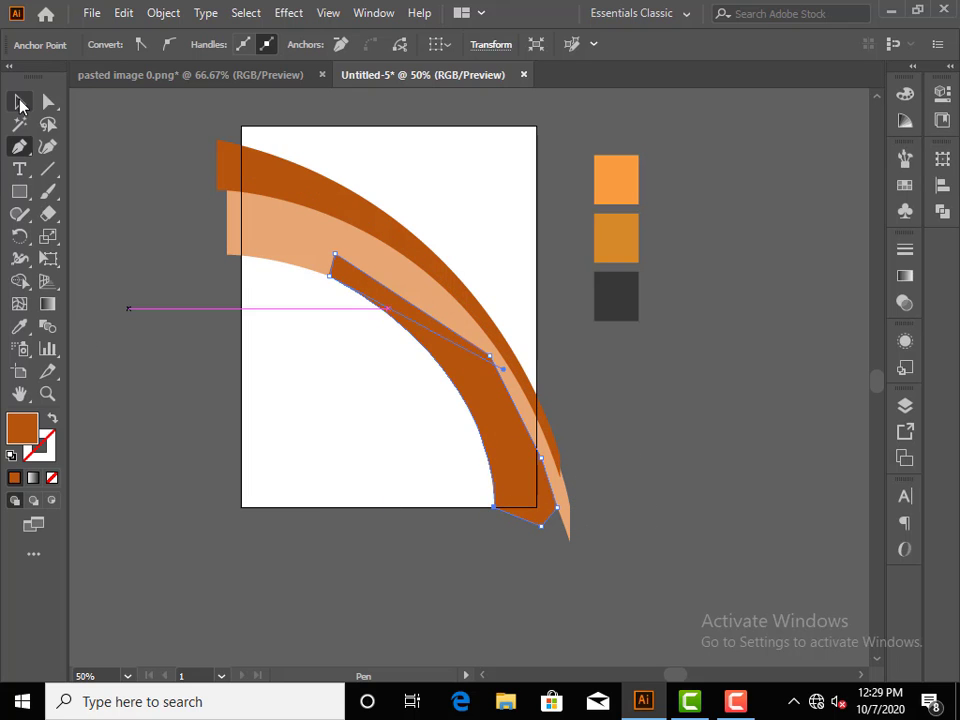
pyautogui.rightClick(467, 357)
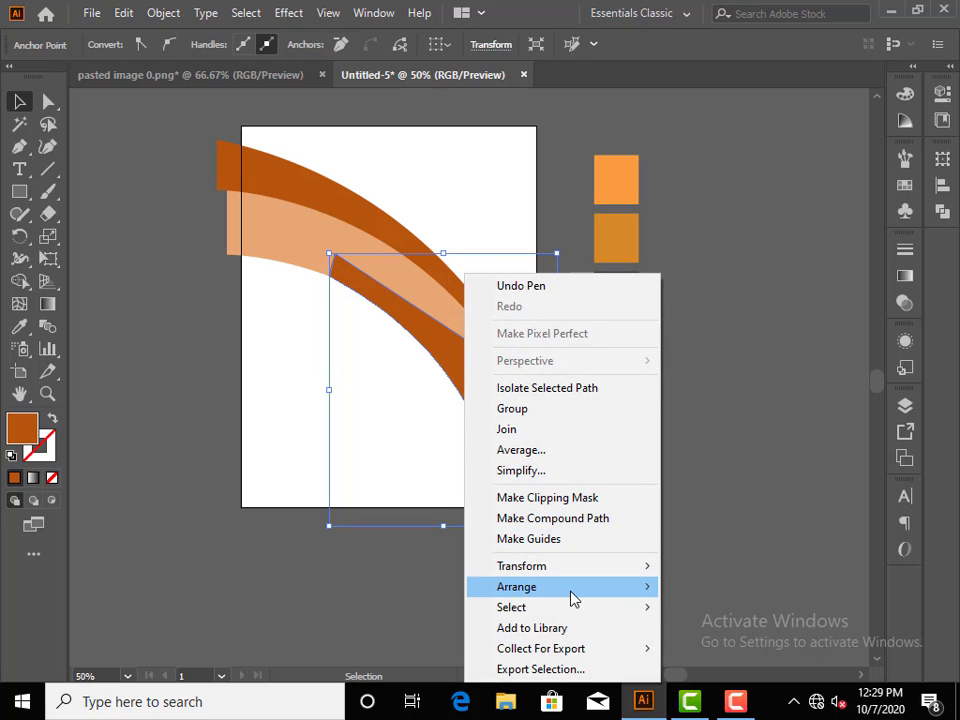
pyautogui.moveTo(572, 600)
pyautogui.click(717, 648)
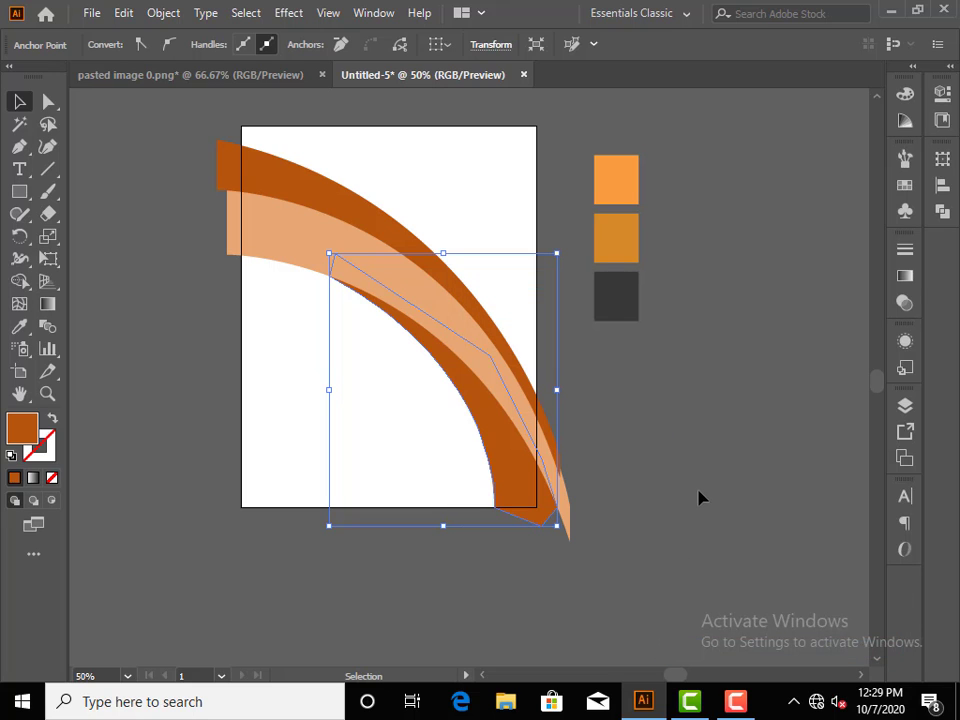
pyautogui.click(722, 404)
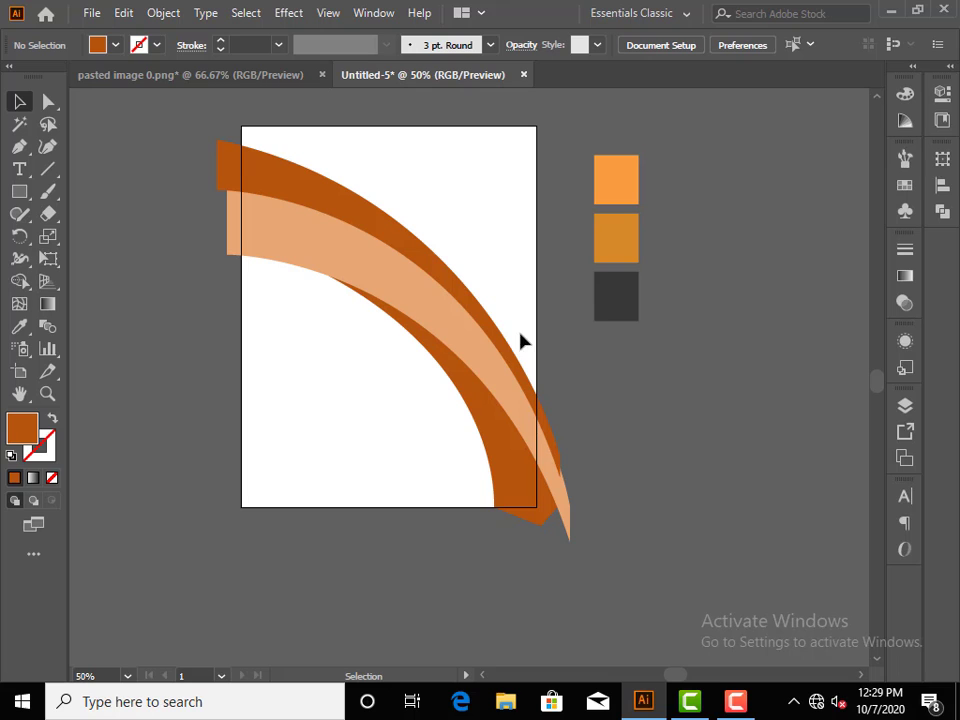
# Give the light orange band a white stroke, raise its weight to 14 pt, and deselect it
pyautogui.click(470, 296)
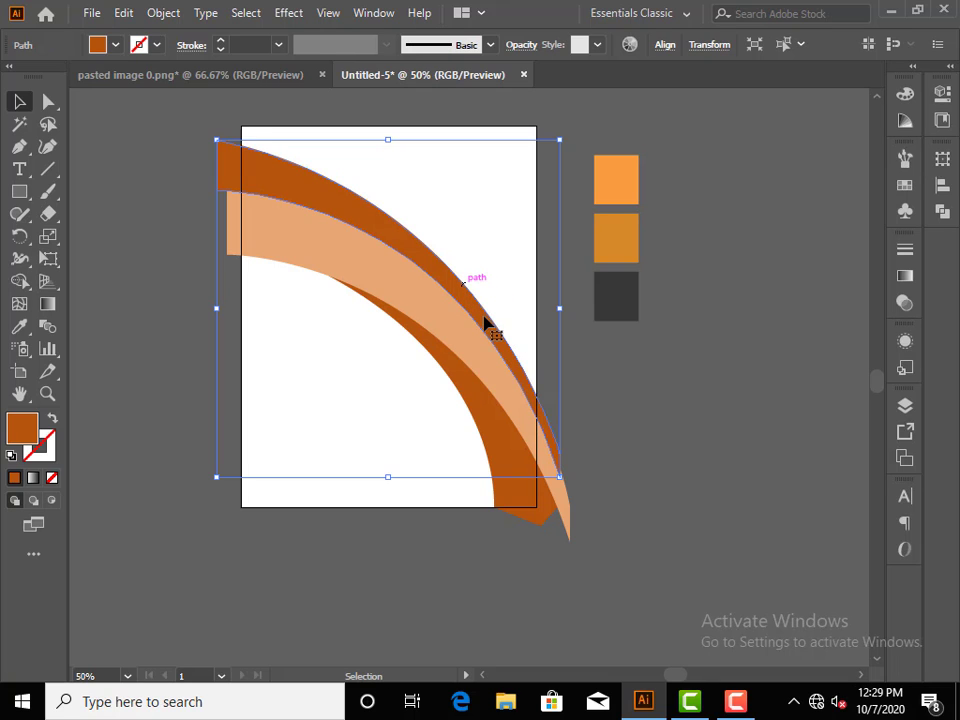
pyautogui.click(640, 414)
pyautogui.click(497, 392)
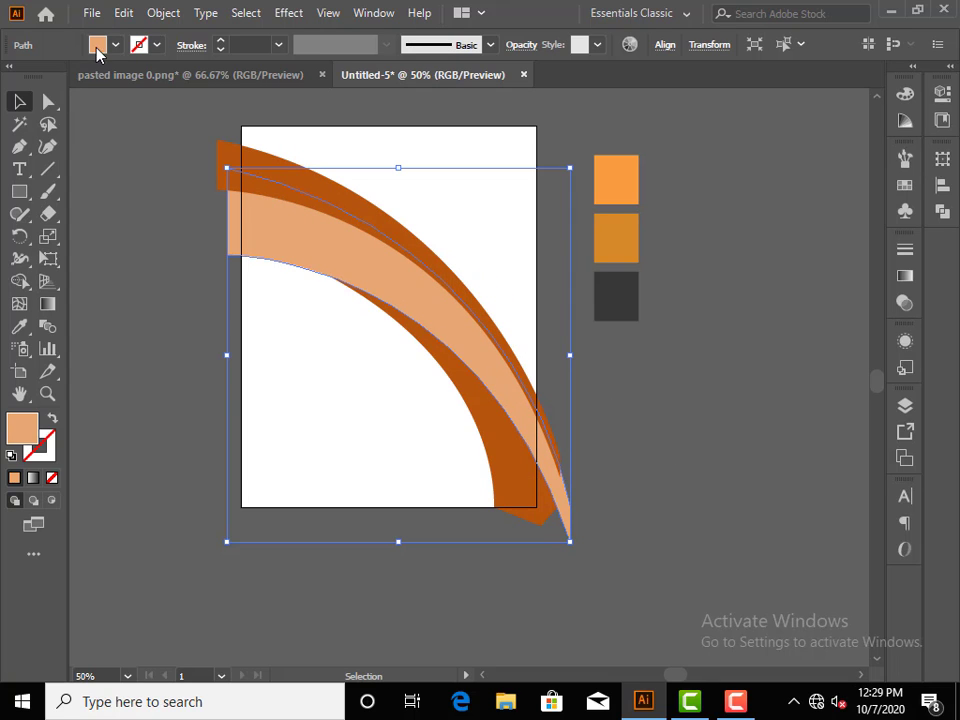
pyautogui.click(157, 44)
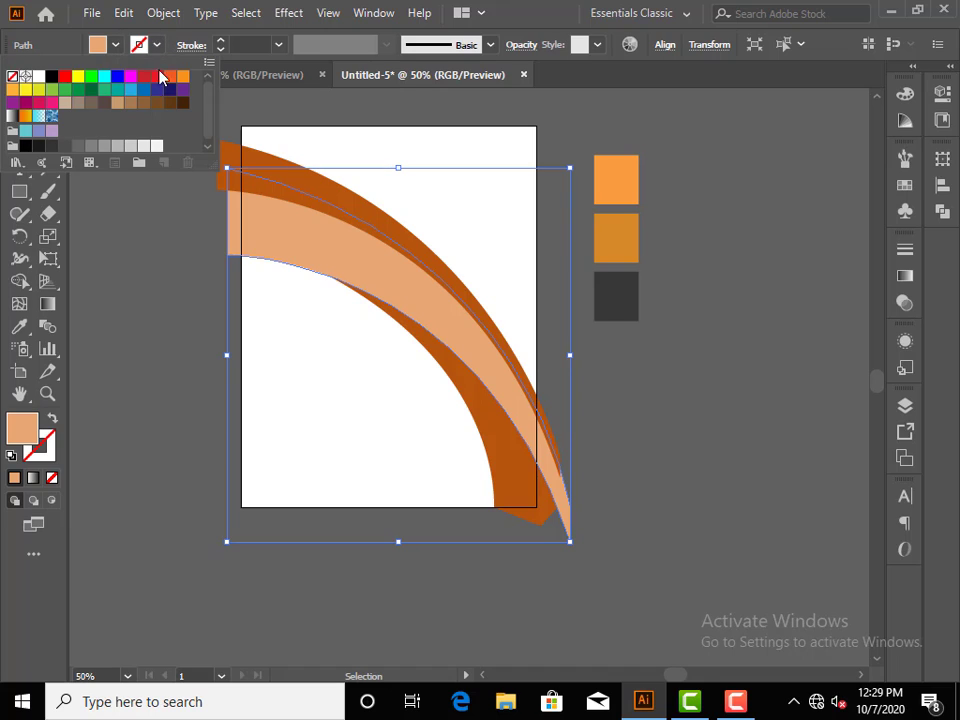
pyautogui.click(51, 76)
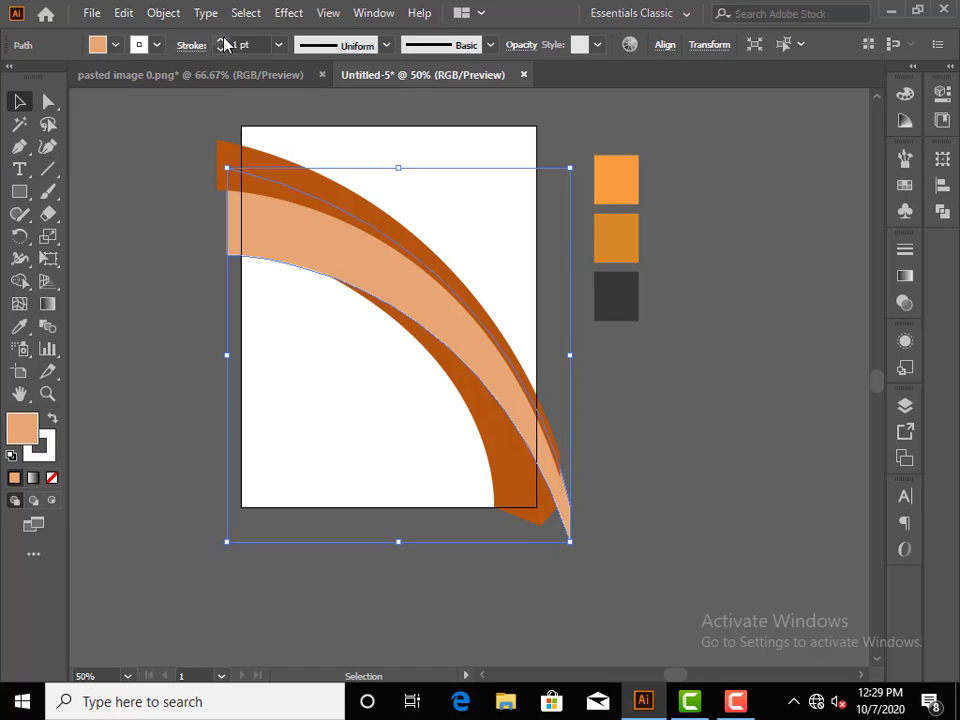
pyautogui.click(224, 42)
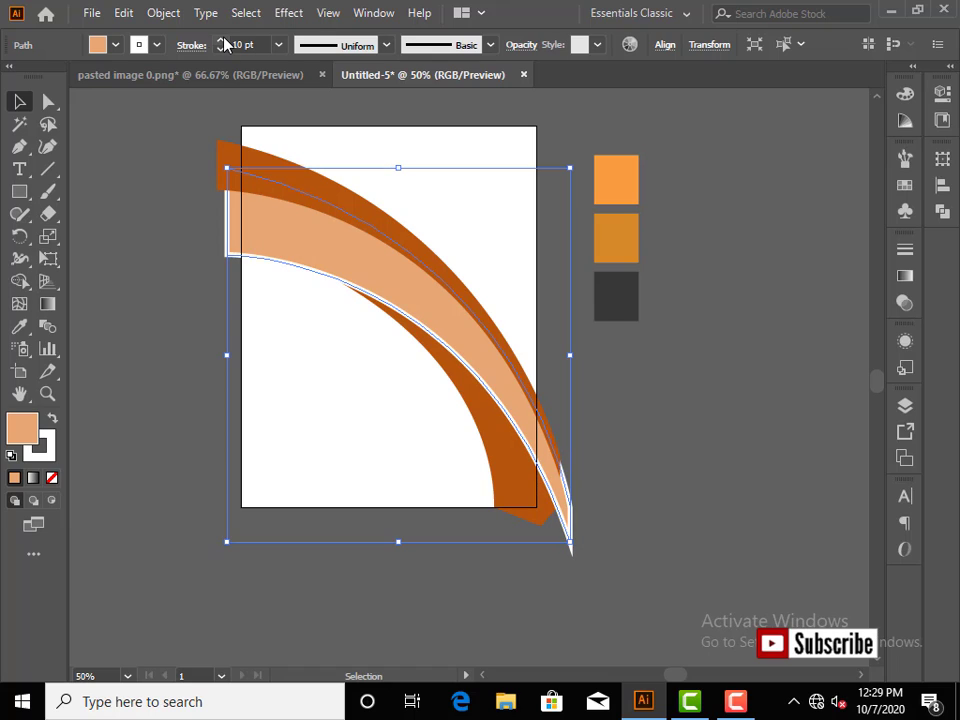
pyautogui.click(222, 41)
pyautogui.click(222, 41)
pyautogui.click(222, 41)
pyautogui.click(222, 41)
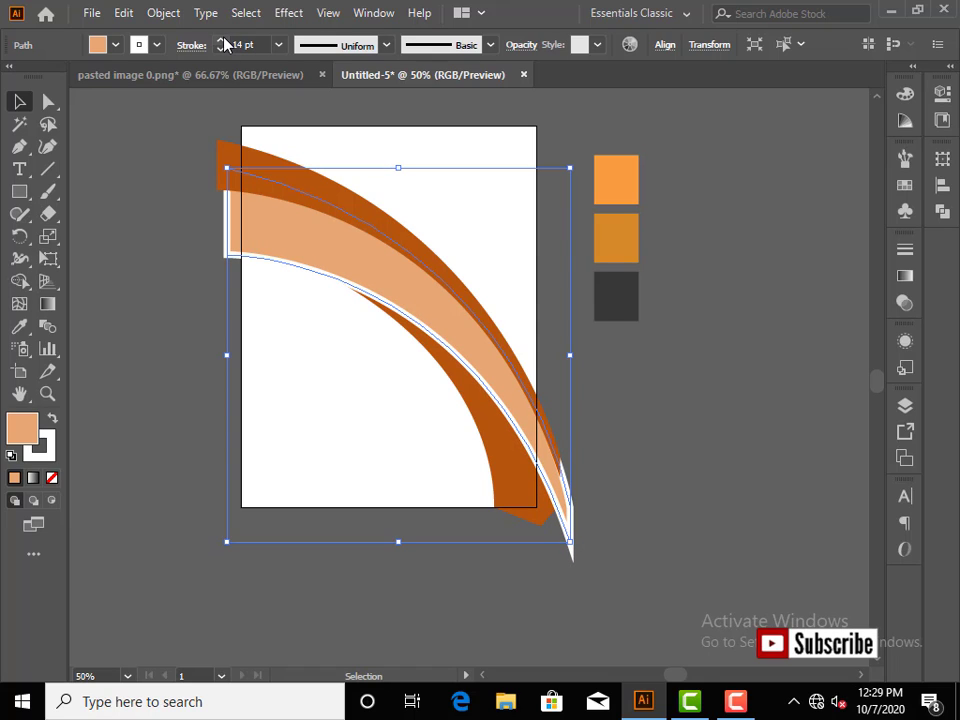
pyautogui.click(158, 241)
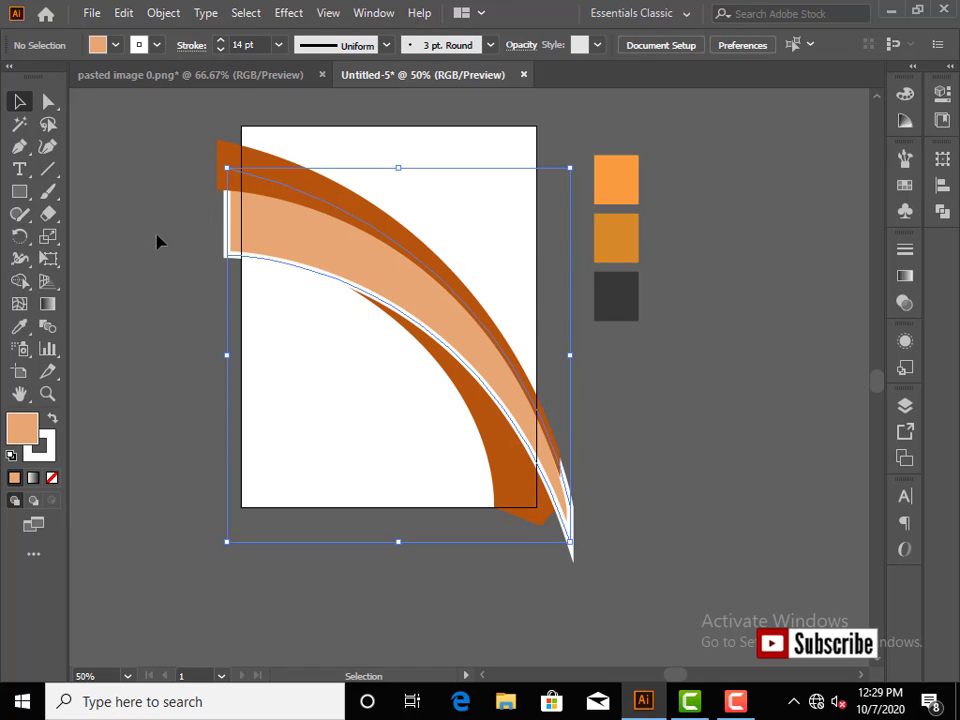
# Send the upper dark orange band to the back, behind the white-outlined band, and deselect it
pyautogui.rightClick(394, 238)
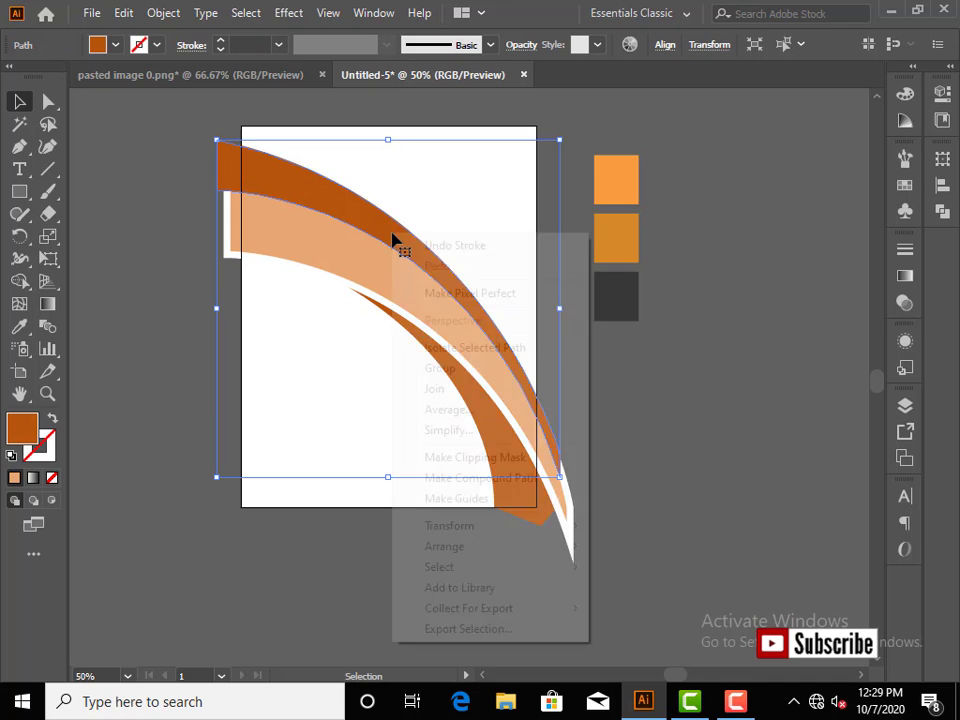
pyautogui.moveTo(482, 547)
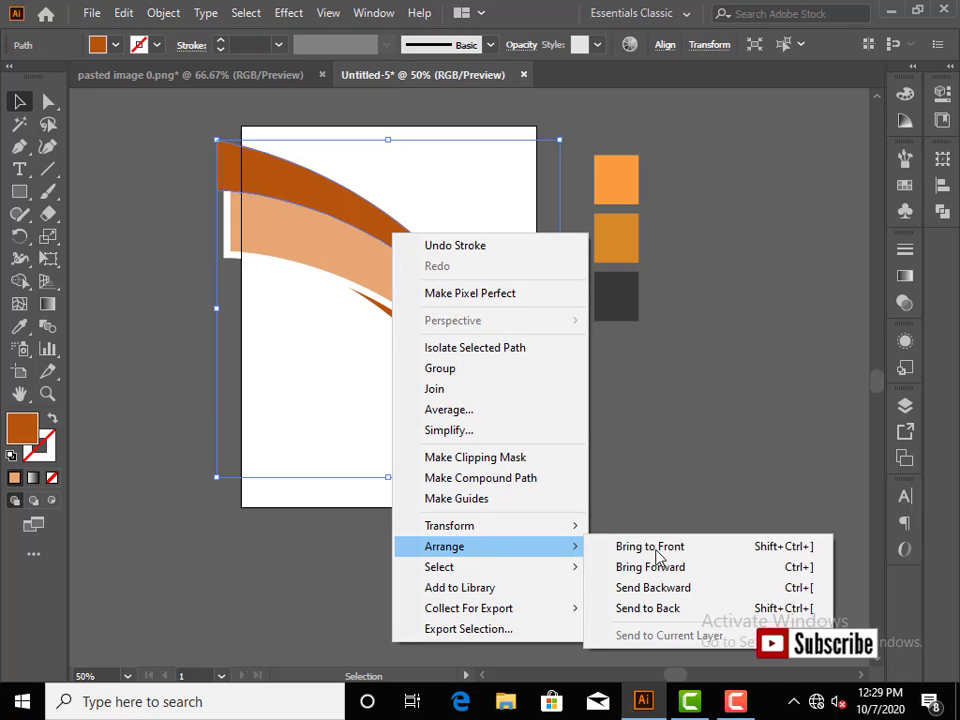
pyautogui.click(678, 608)
pyautogui.click(700, 497)
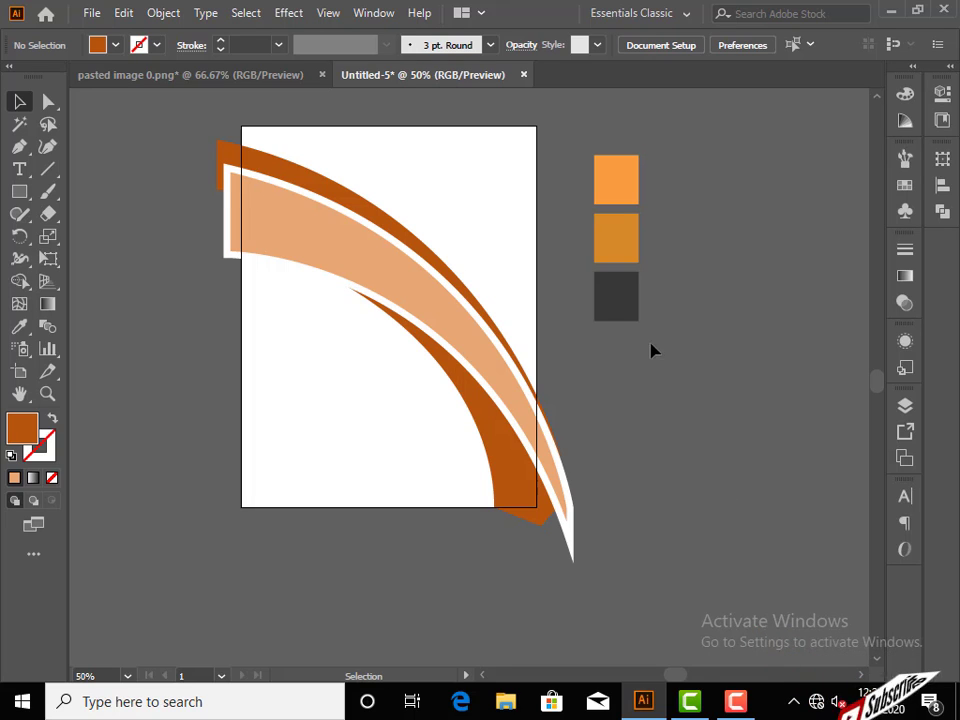
# Thicken the upper dark orange band by bulging its outer curve outward and raising its upper-left anchor slightly
pyautogui.click(420, 245)
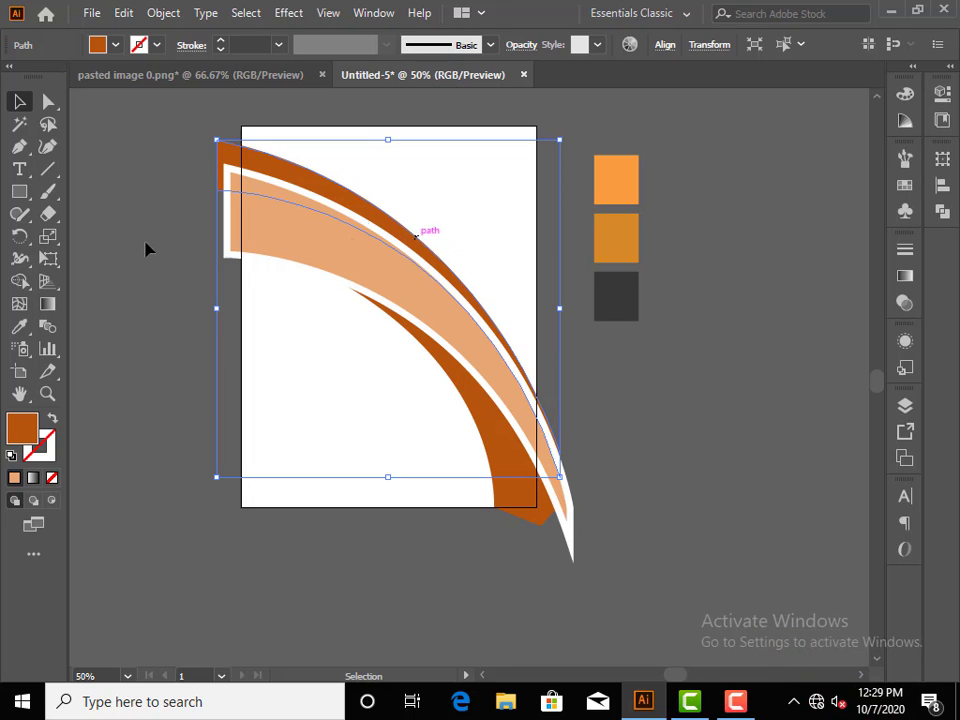
pyautogui.click(42, 102)
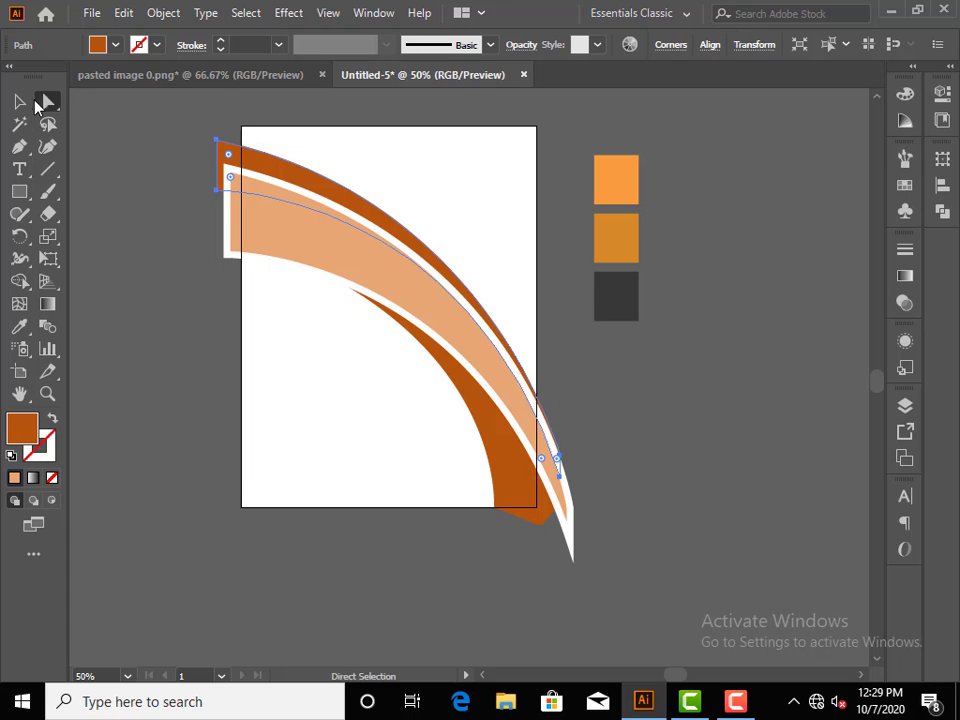
pyautogui.click(220, 143)
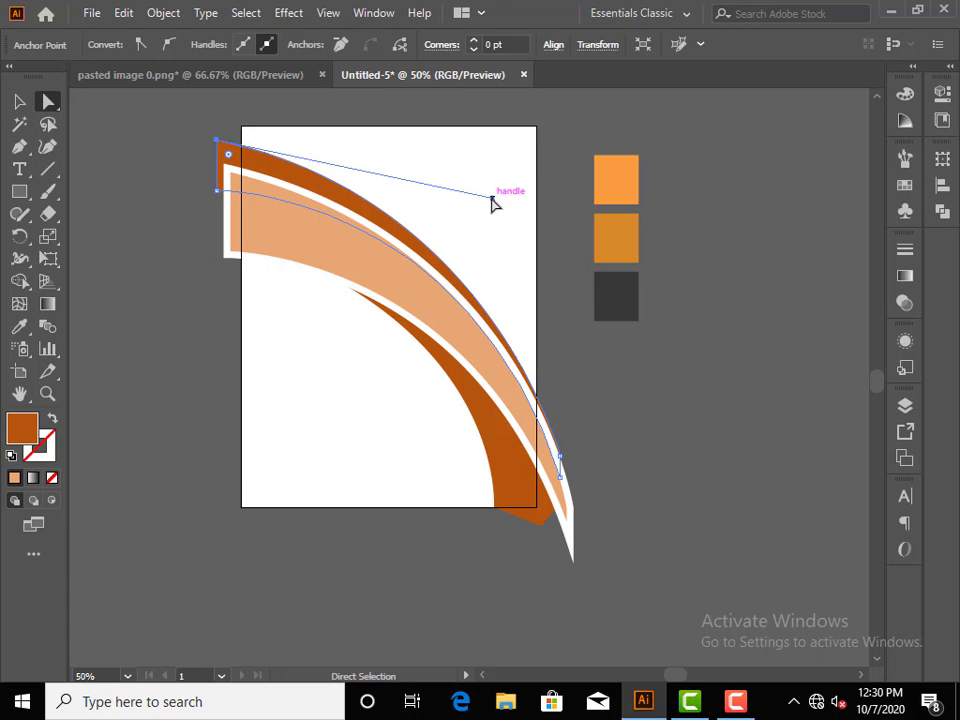
pyautogui.moveTo(494, 197)
pyautogui.mouseDown()
pyautogui.moveTo(489, 180)
pyautogui.moveTo(499, 170)
pyautogui.moveTo(507, 188)
pyautogui.mouseUp()
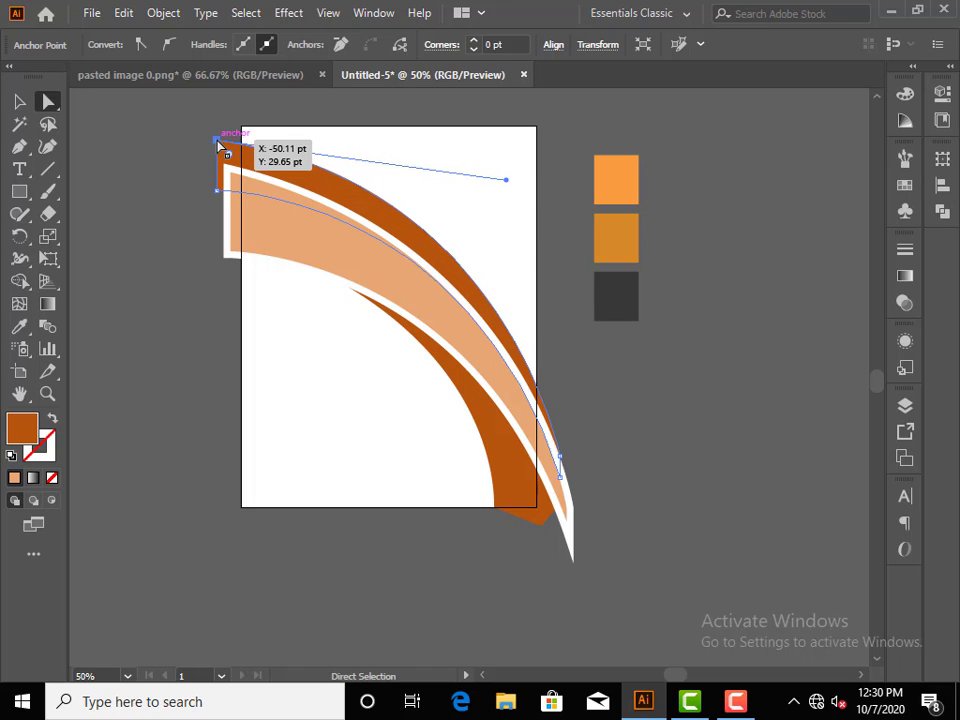
pyautogui.moveTo(219, 142); pyautogui.dragTo(219, 133)
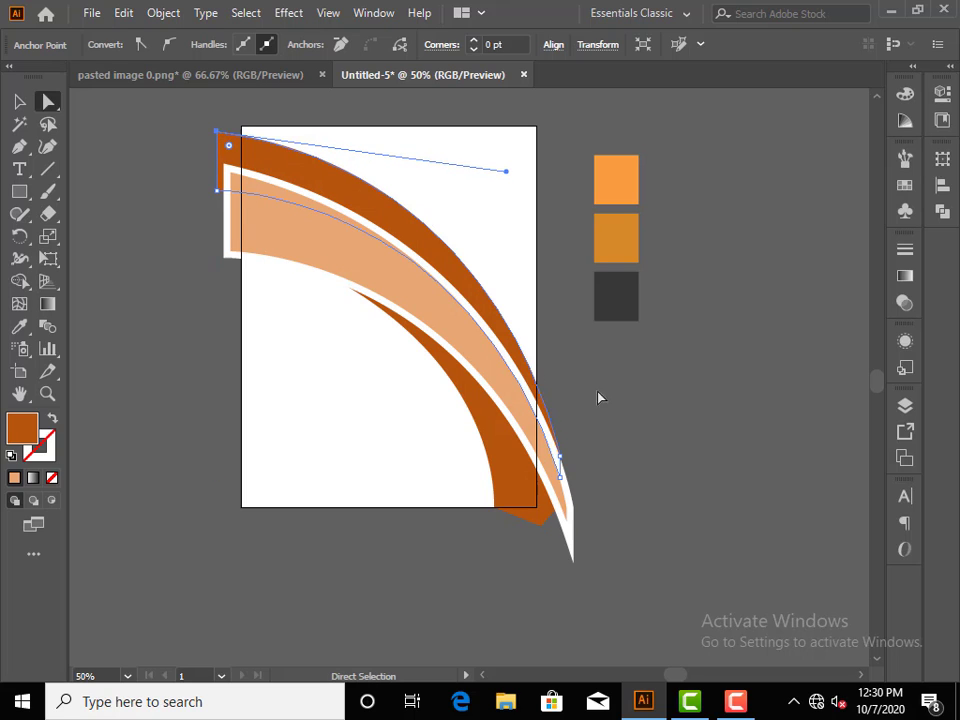
pyautogui.click(636, 398)
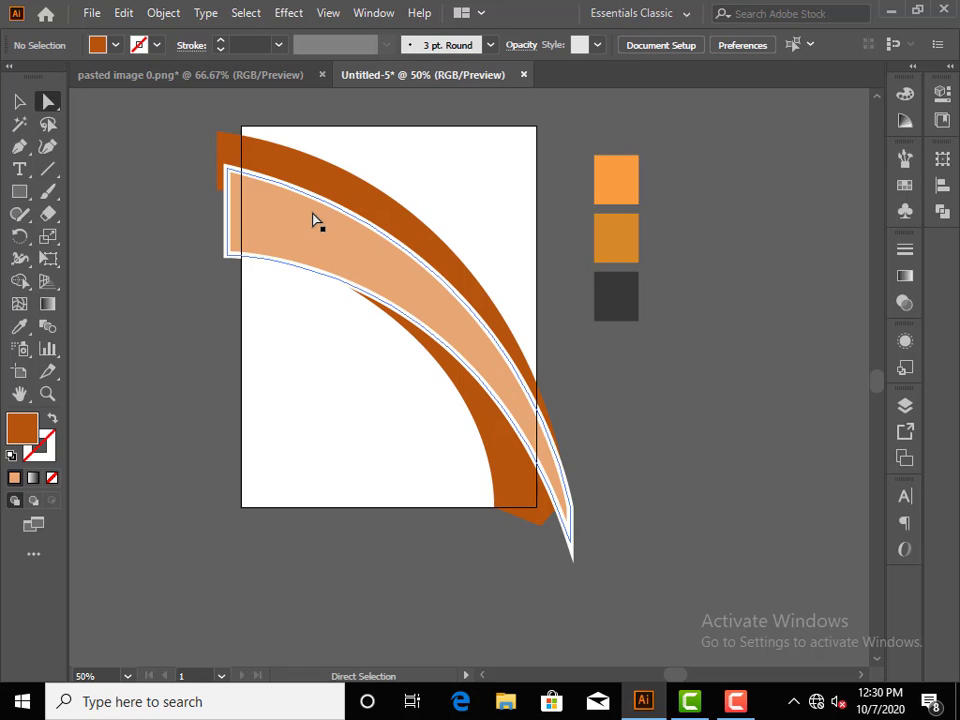
# Fill the white-outlined middle band with the ochre orange sampled from the second reference swatch, keeping its stroke
pyautogui.click(20, 102)
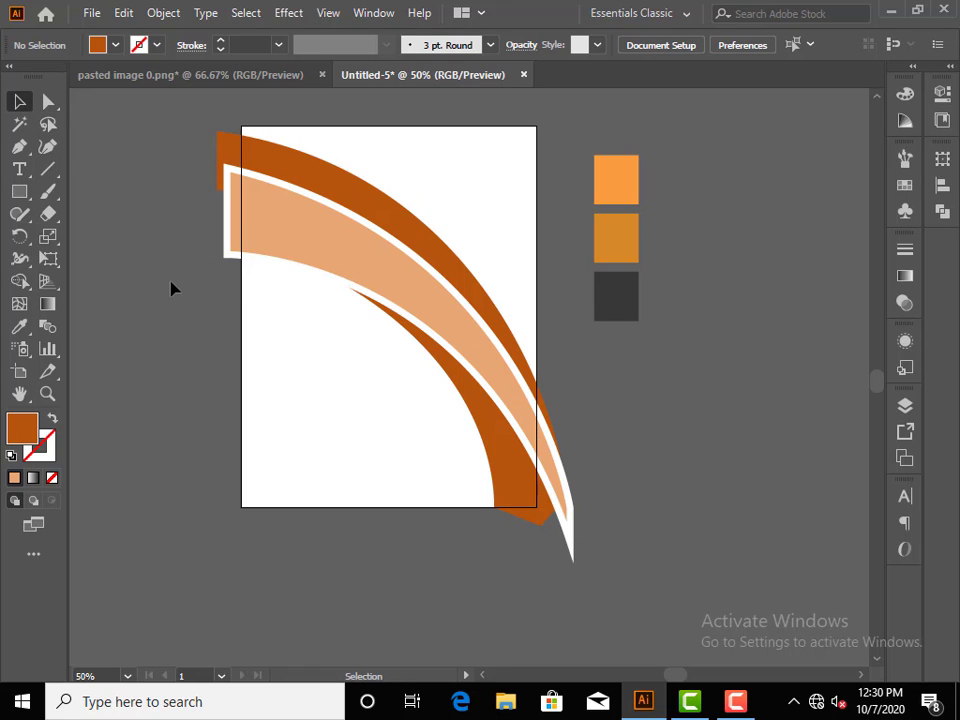
pyautogui.click(287, 251)
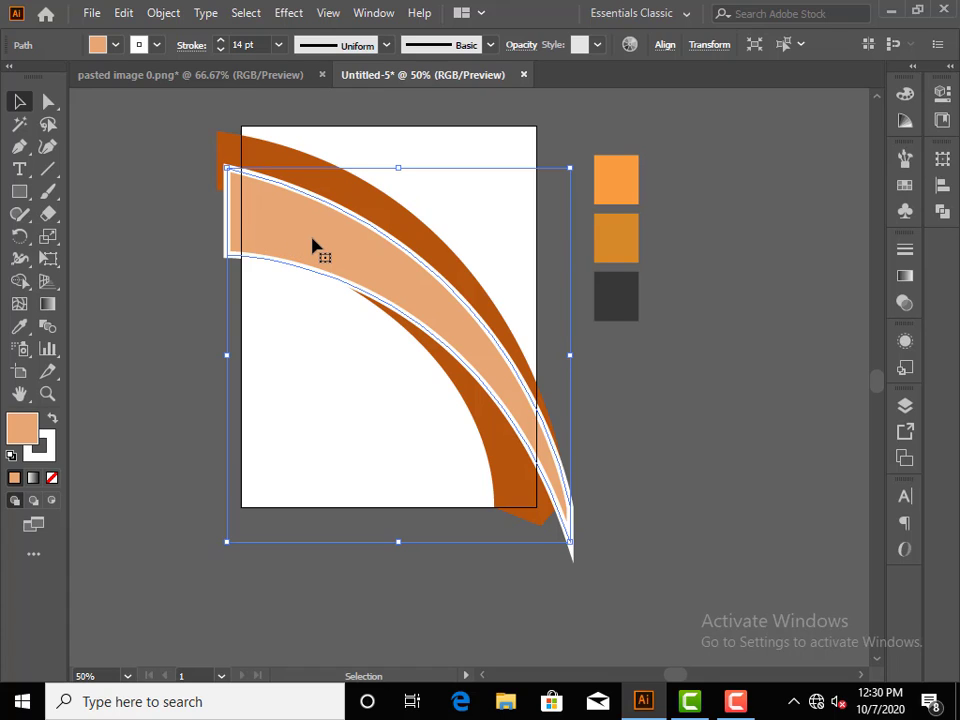
pyautogui.click(19, 326)
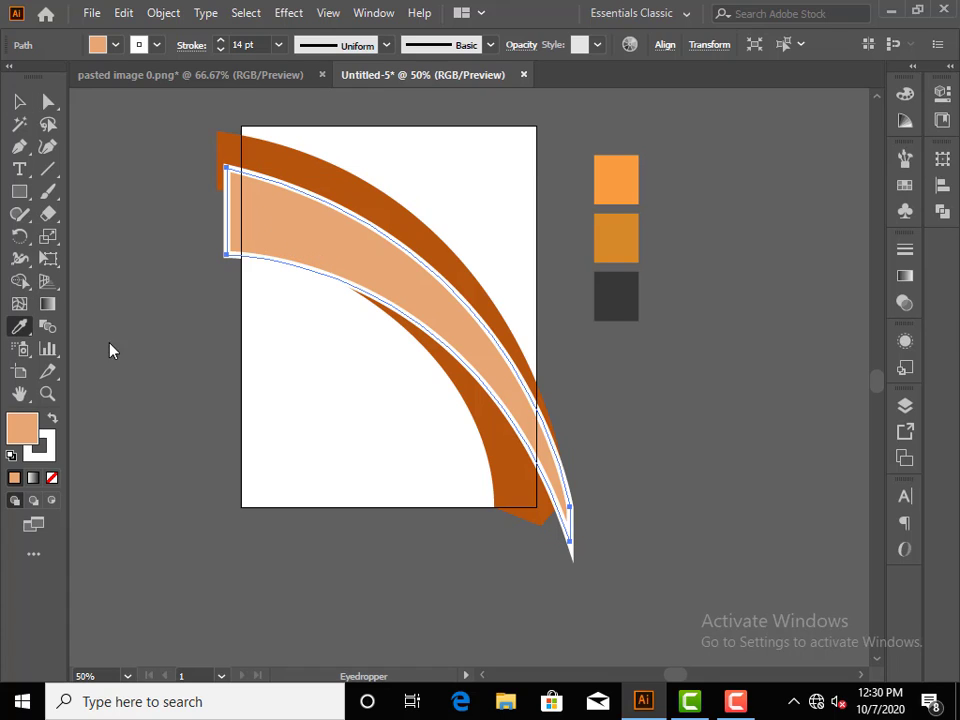
pyautogui.click(630, 233)
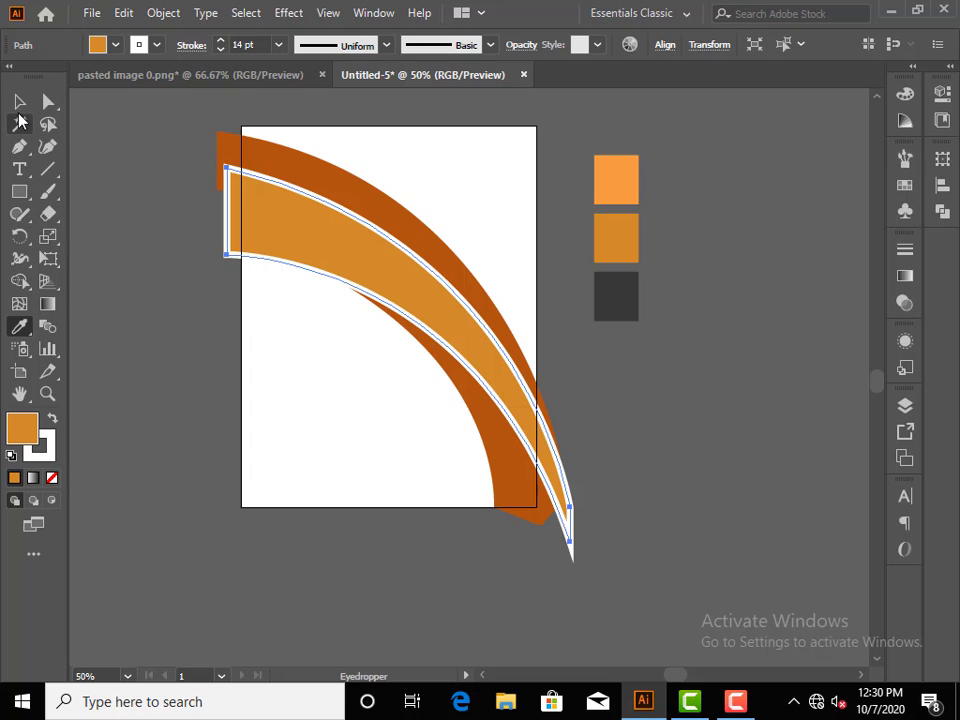
pyautogui.click(20, 102)
pyautogui.click(163, 245)
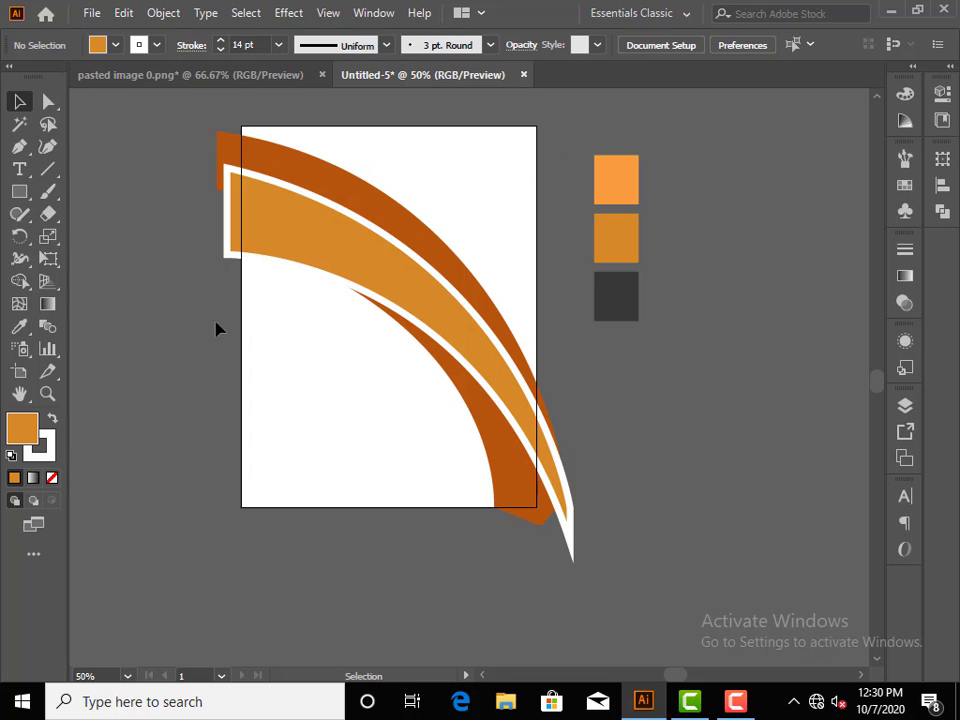
# Fill the upper dark orange band with the bright orange sampled from the first reference swatch
pyautogui.click(381, 224)
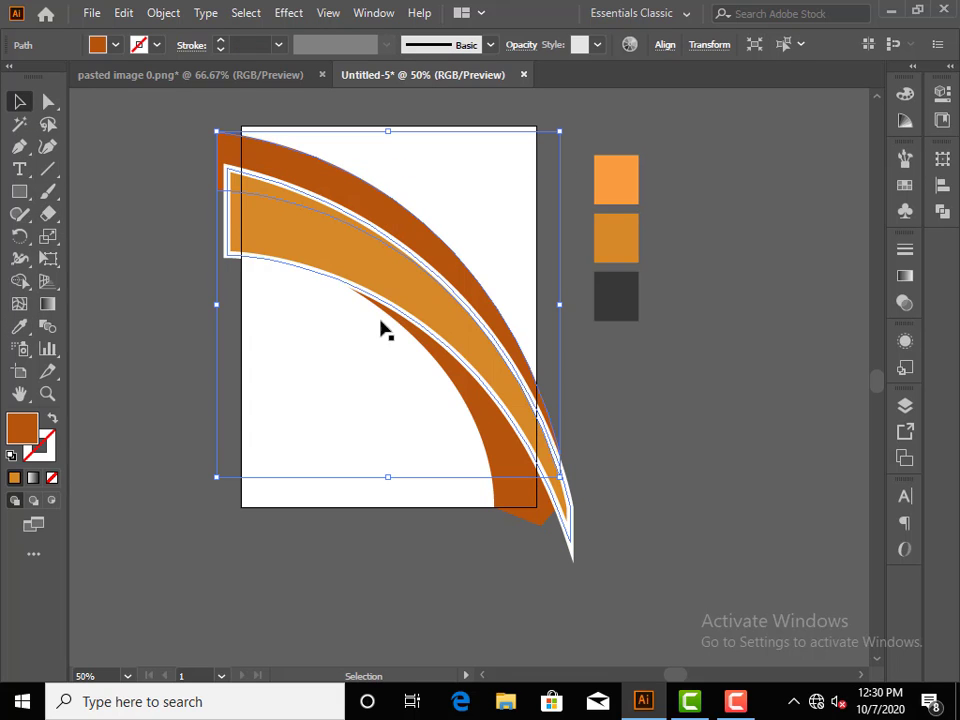
pyautogui.click(19, 326)
pyautogui.click(612, 195)
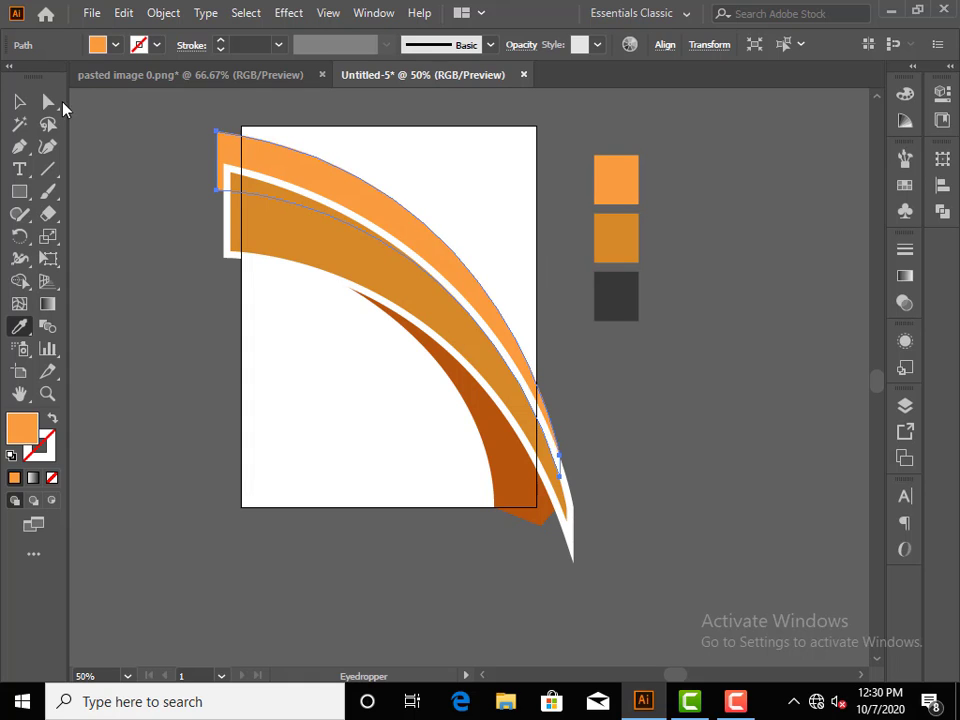
pyautogui.click(22, 102)
pyautogui.click(118, 197)
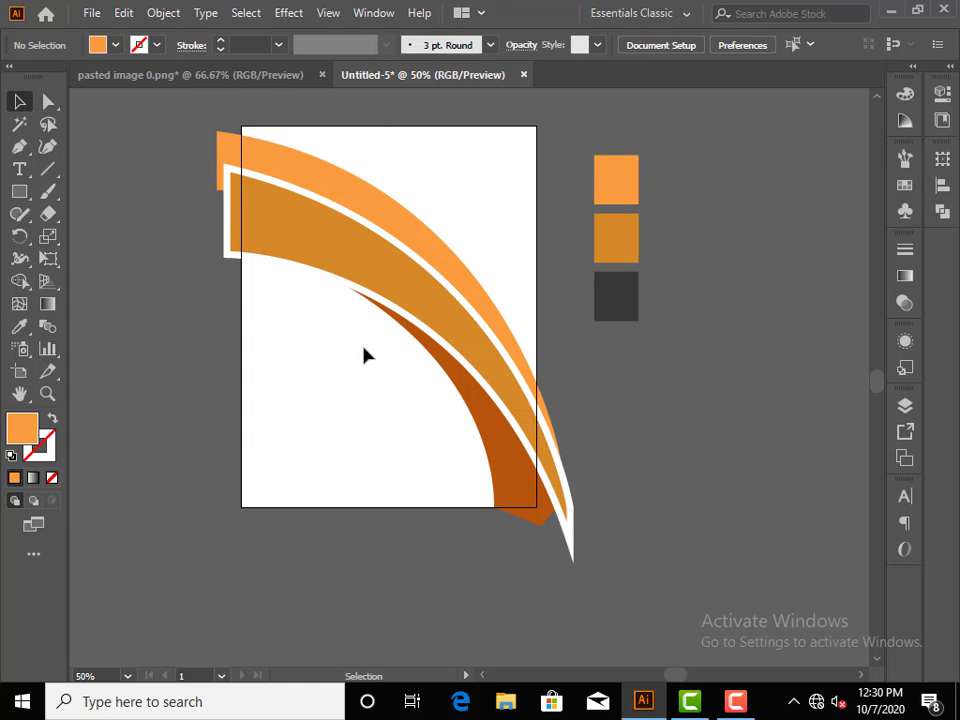
# Fill the lower dark orange shape with the dark grey sampled from the third reference swatch
pyautogui.click(476, 414)
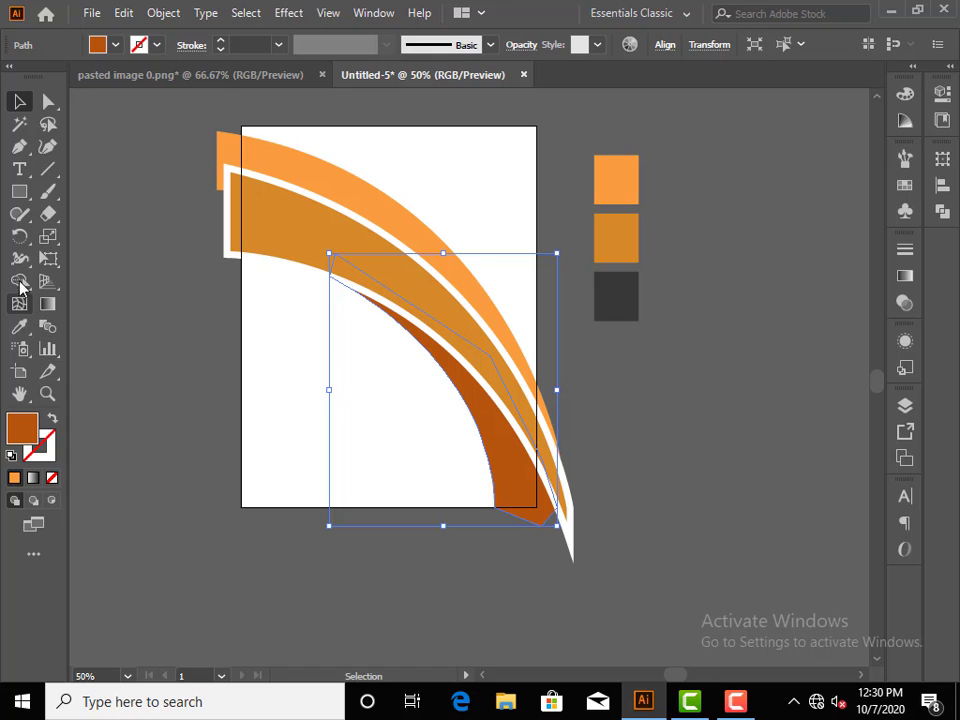
pyautogui.click(20, 328)
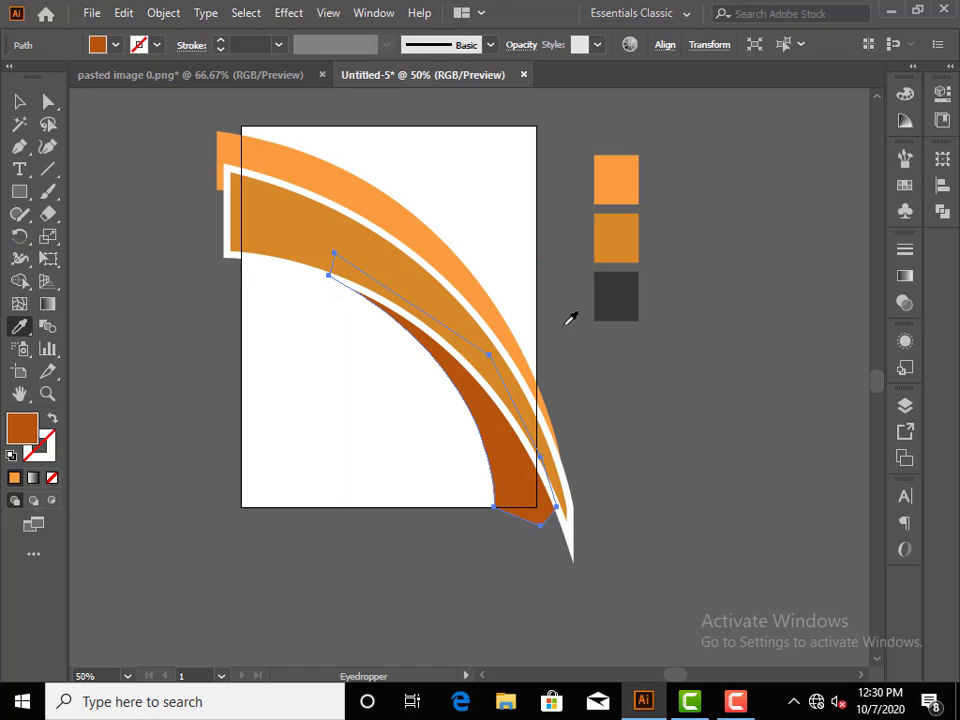
pyautogui.click(608, 306)
pyautogui.click(20, 102)
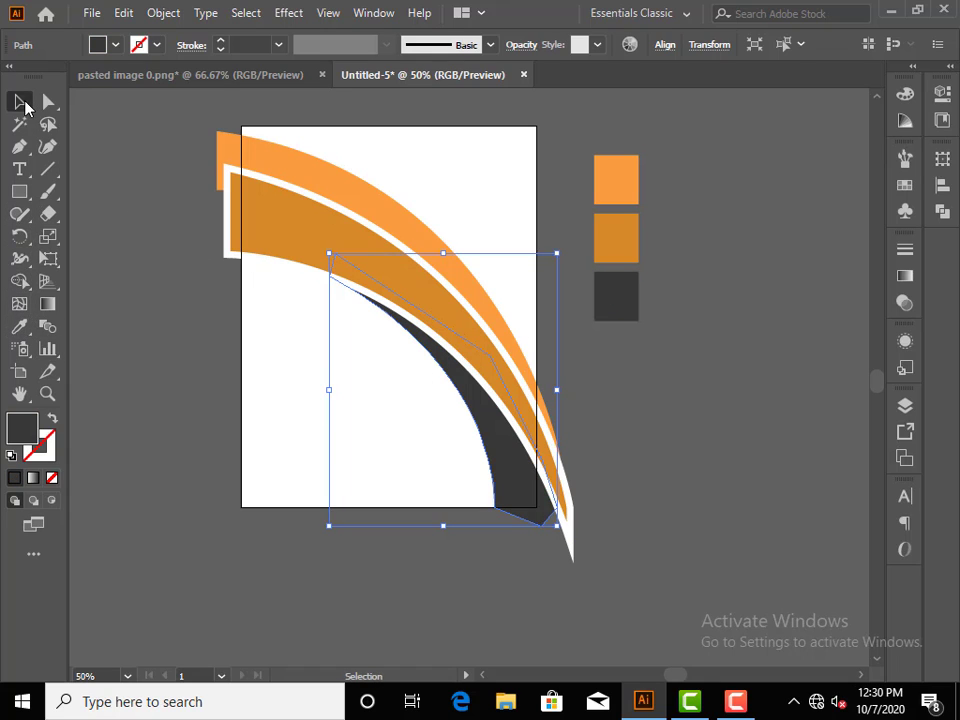
pyautogui.click(167, 217)
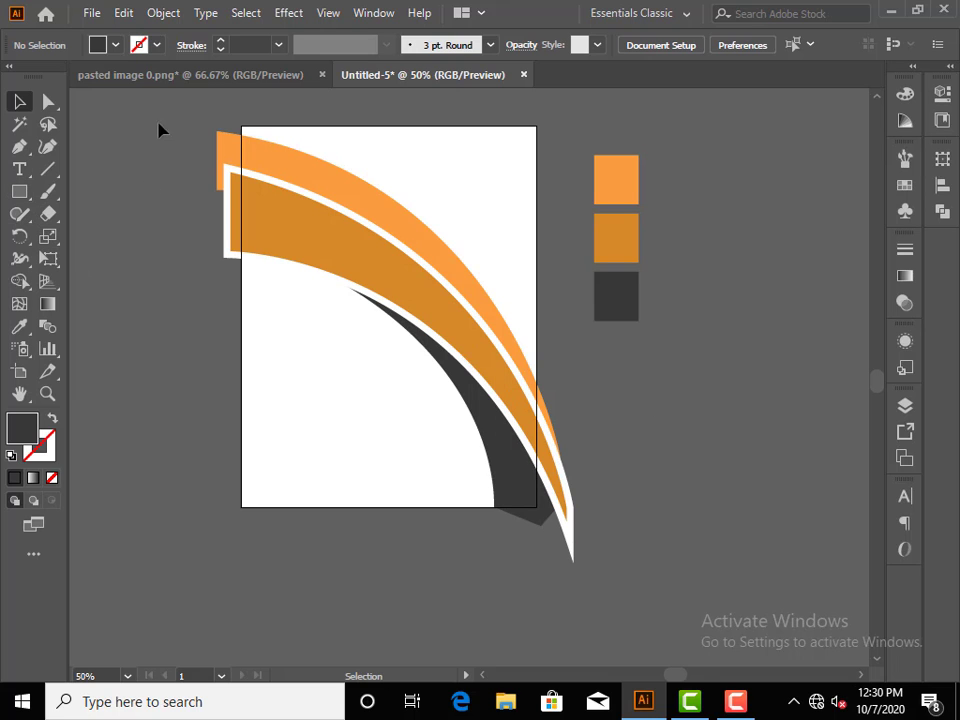
pyautogui.moveTo(160, 130); pyautogui.dragTo(540, 516)
pyautogui.press('a')
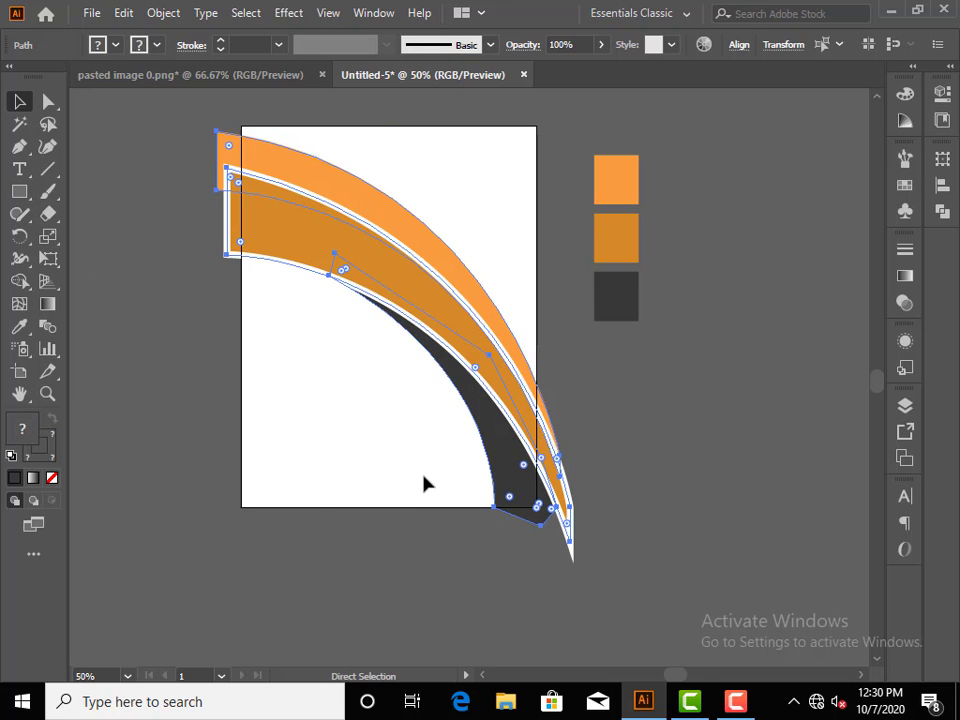
pyautogui.press('v')
pyautogui.hotkey('ctrl', 'shift', 'a')
# Draw a dark grey rectangle covering the whole artboard on top of the curved bands
pyautogui.click(19, 191)
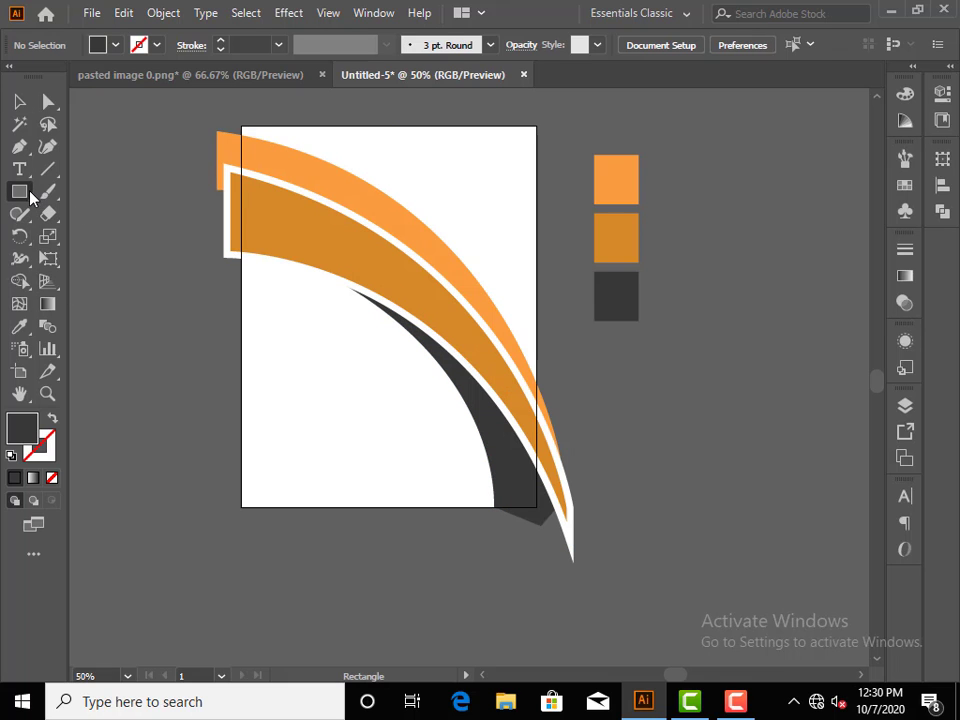
pyautogui.moveTo(241, 125); pyautogui.dragTo(536, 507)
pyautogui.click(19, 101)
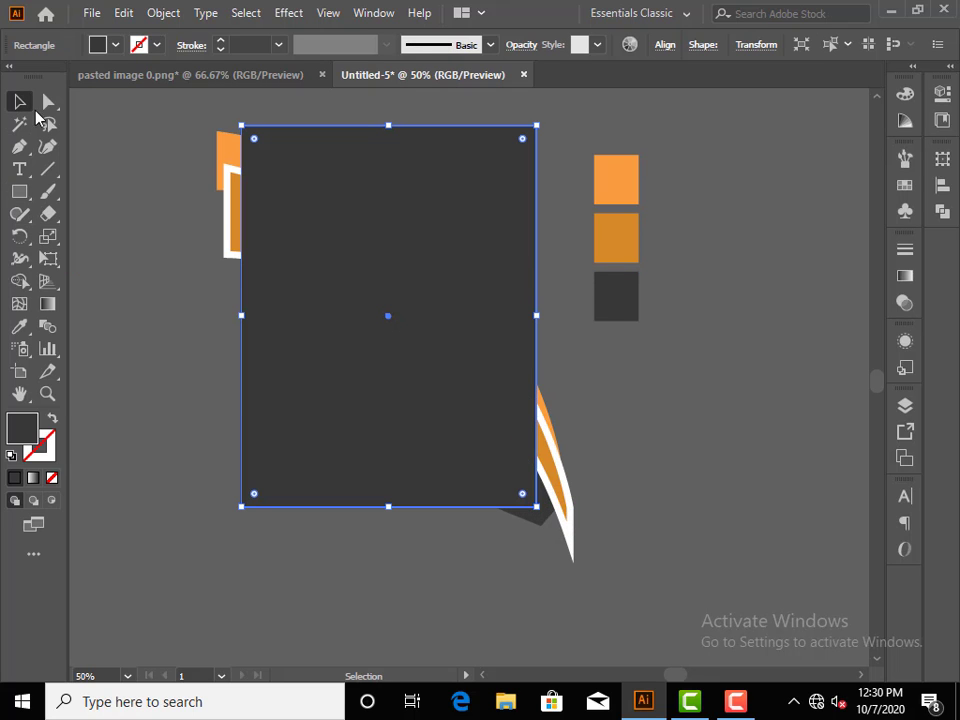
# Try to clip the three curved shapes to the artboard with a clipping mask made from the rectangle
pyautogui.moveTo(165, 140); pyautogui.dragTo(450, 476)
pyautogui.rightClick(390, 241)
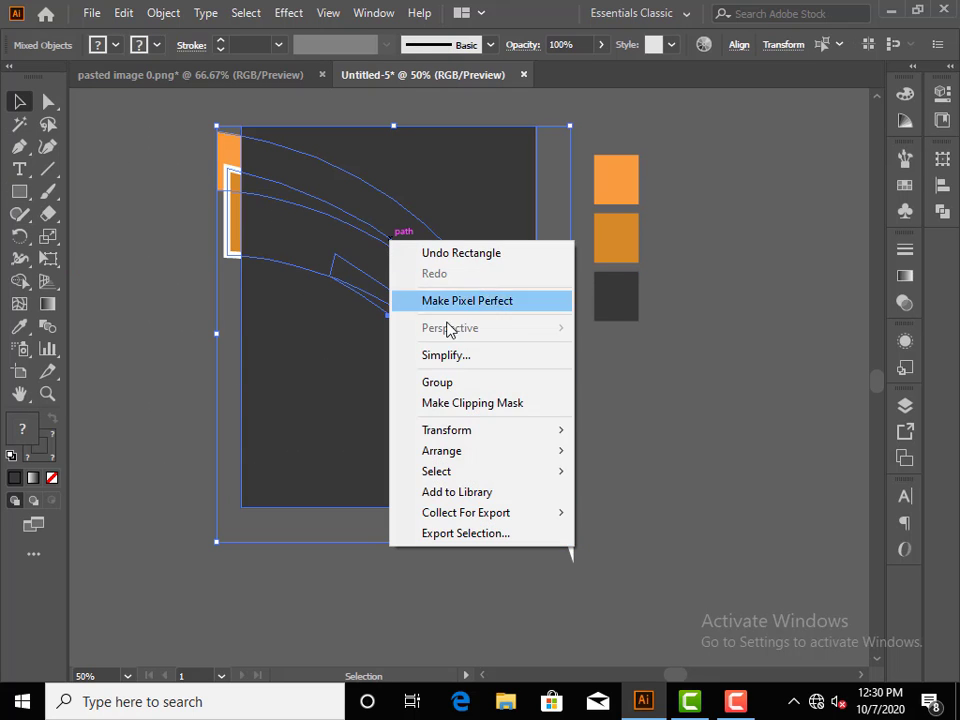
pyautogui.click(472, 403)
pyautogui.click(649, 415)
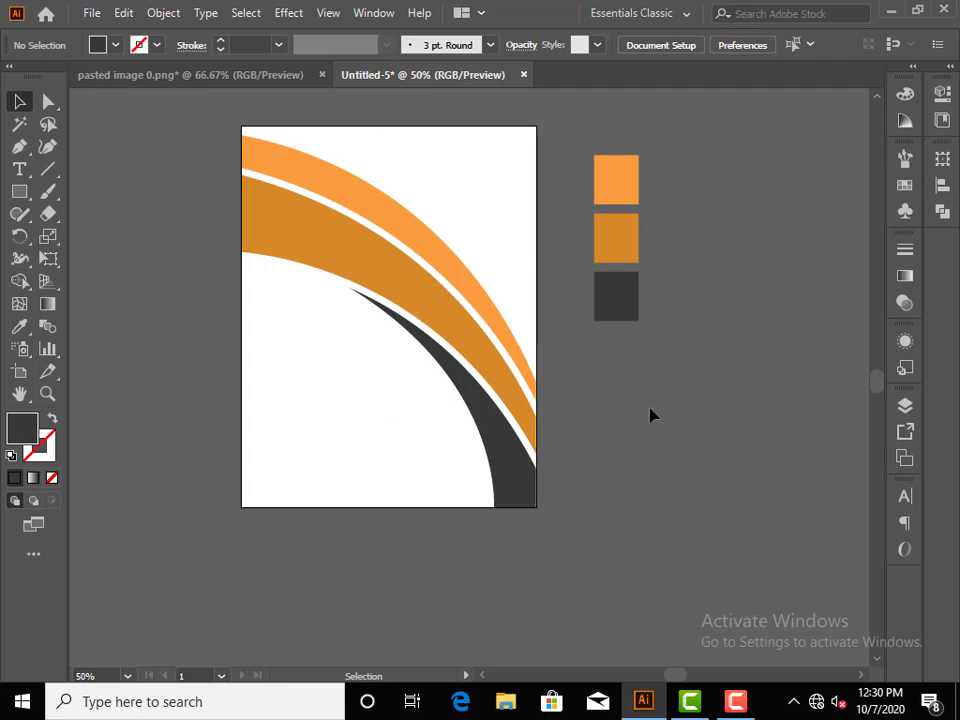
# Undo the clipping mask and the artboard-sized rectangle
pyautogui.press('a')
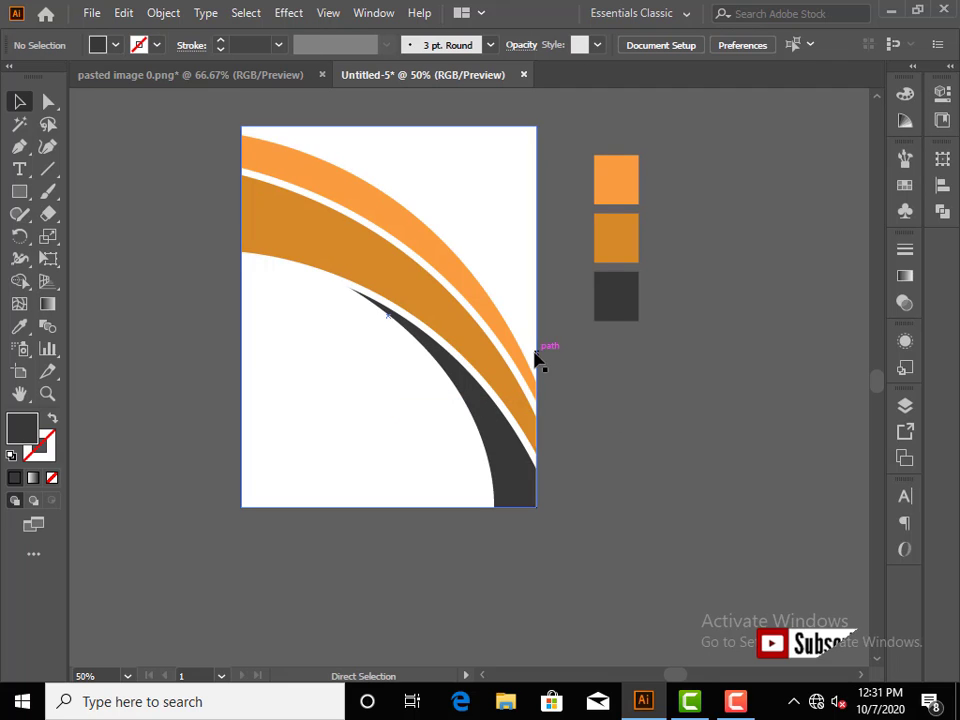
pyautogui.hotkey('ctrl', 'z')
pyautogui.hotkey('ctrl', 'z')
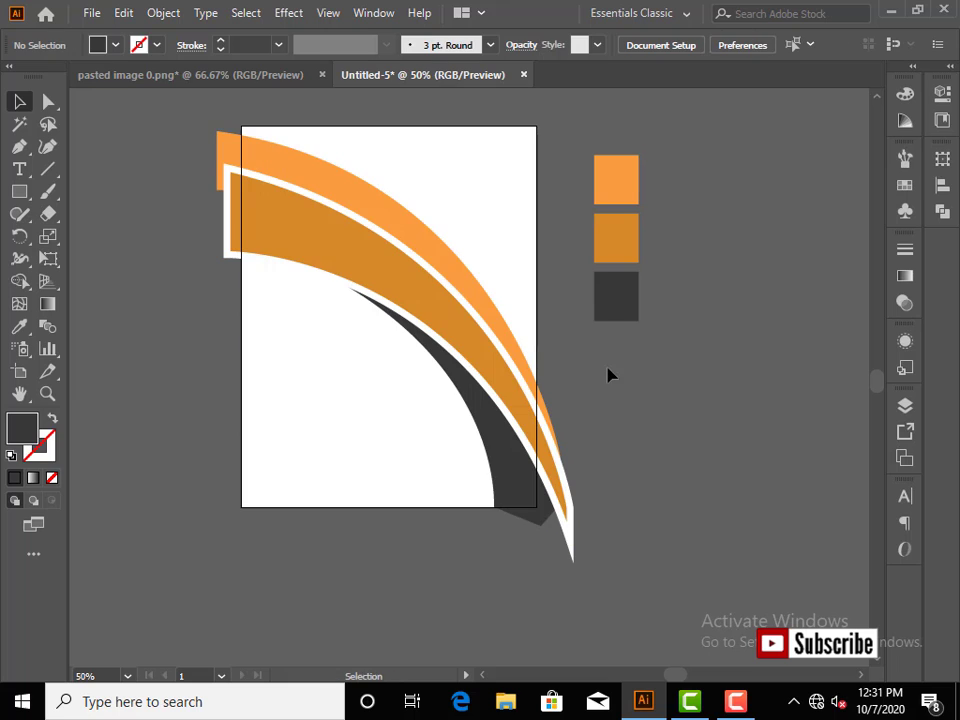
# Enlarge the three curved shapes together about their centre so they extend further past the artboard edges
pyautogui.moveTo(161, 122); pyautogui.dragTo(447, 457)
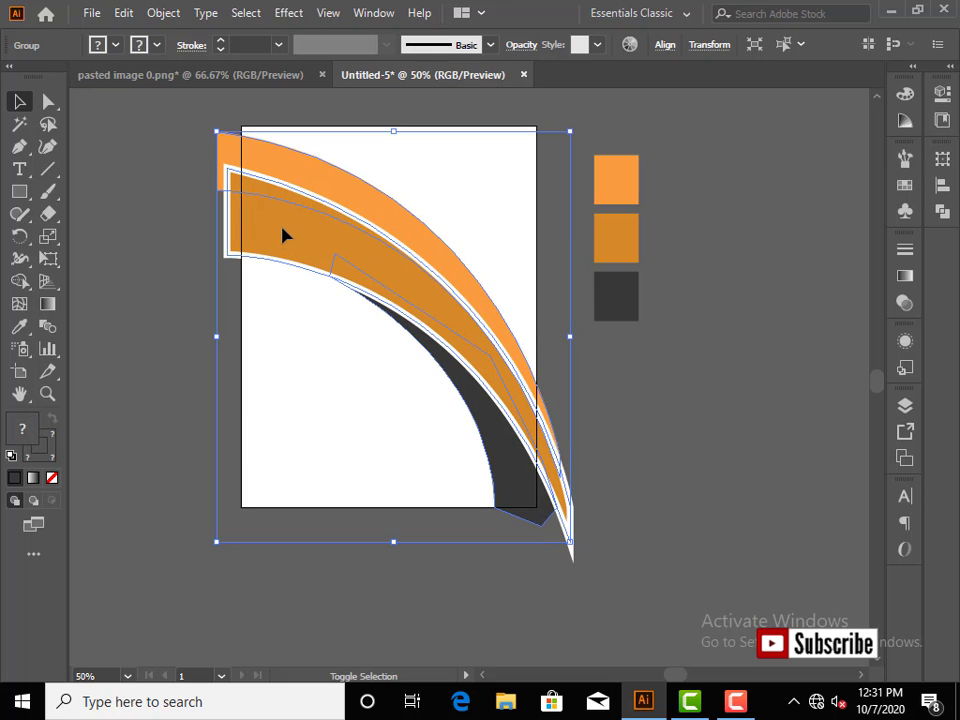
pyautogui.moveTo(216, 131); pyautogui.dragTo(196, 104)
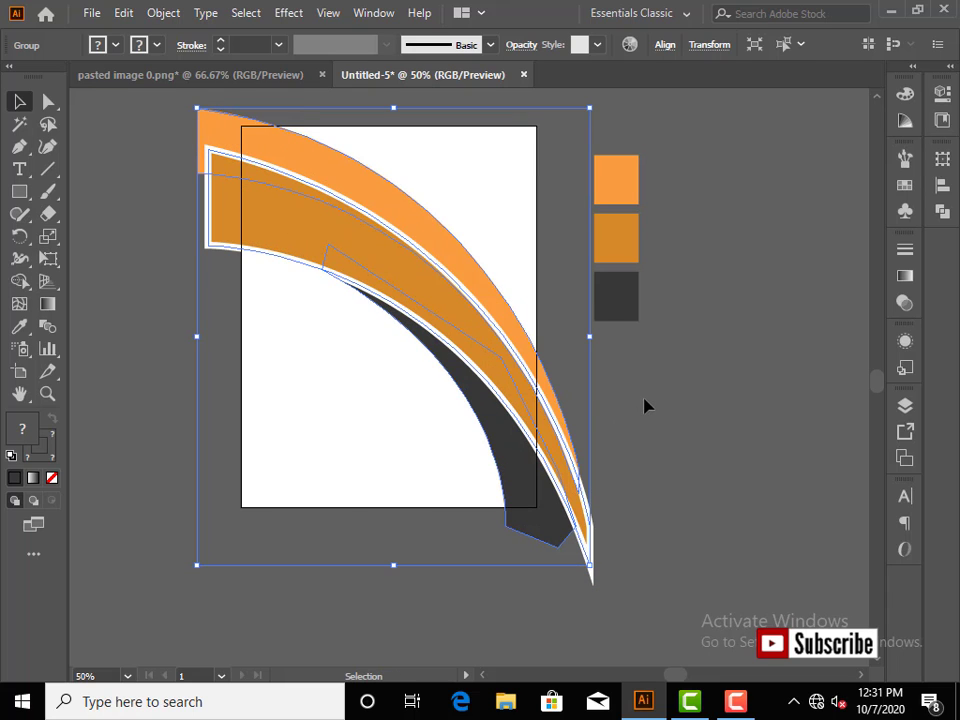
pyautogui.click(702, 451)
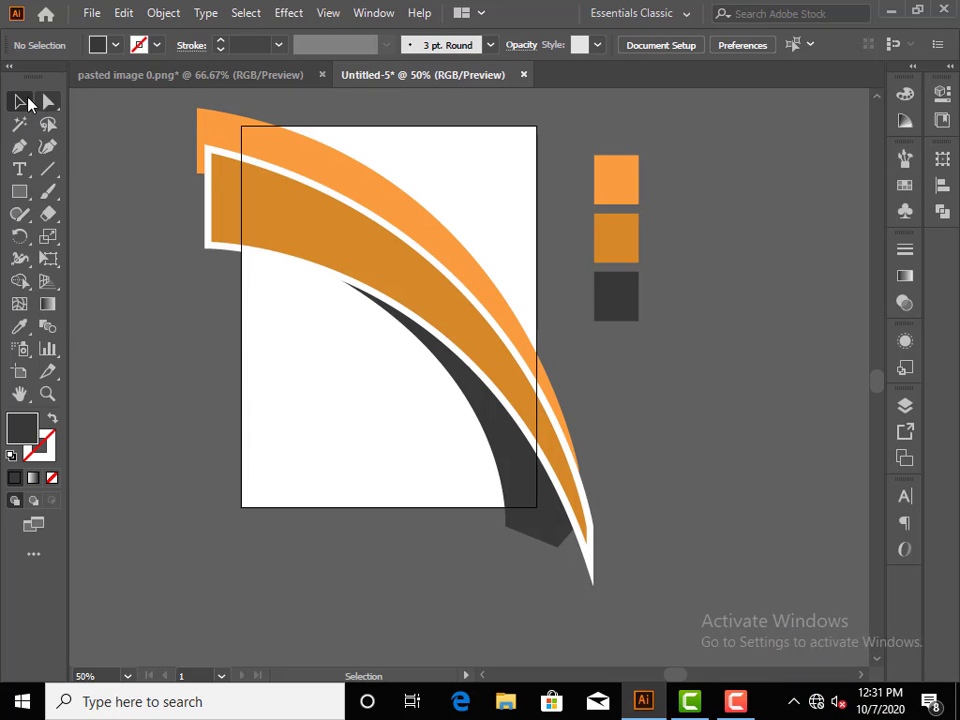
# Draw a rectangle exactly covering the artboard and use it as a clipping mask on the three curved shapes
pyautogui.click(19, 191)
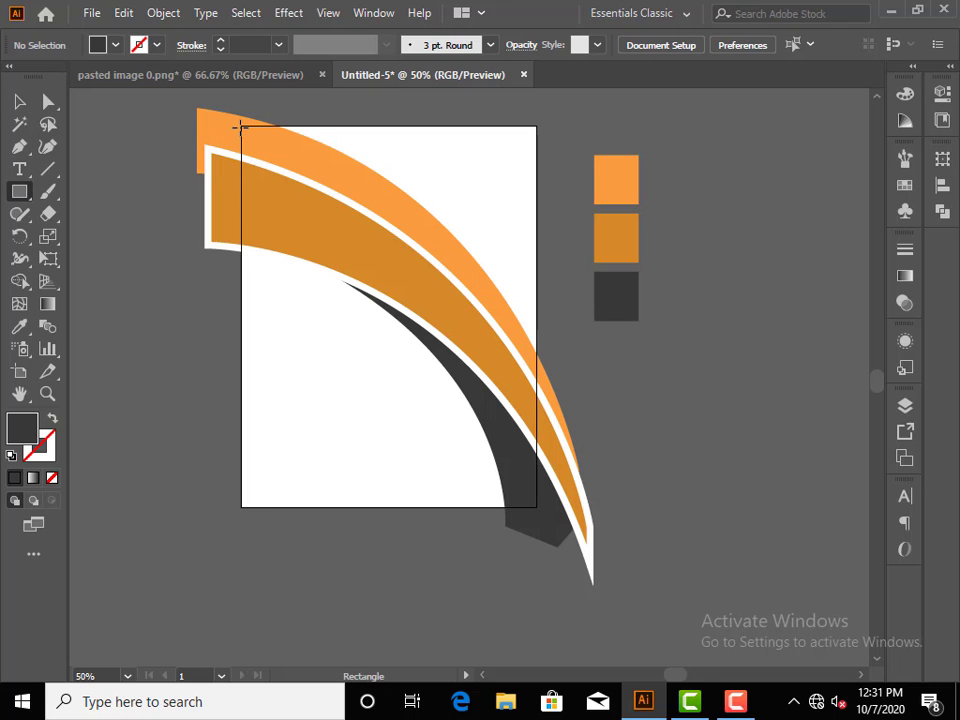
pyautogui.moveTo(241, 126); pyautogui.dragTo(536, 507)
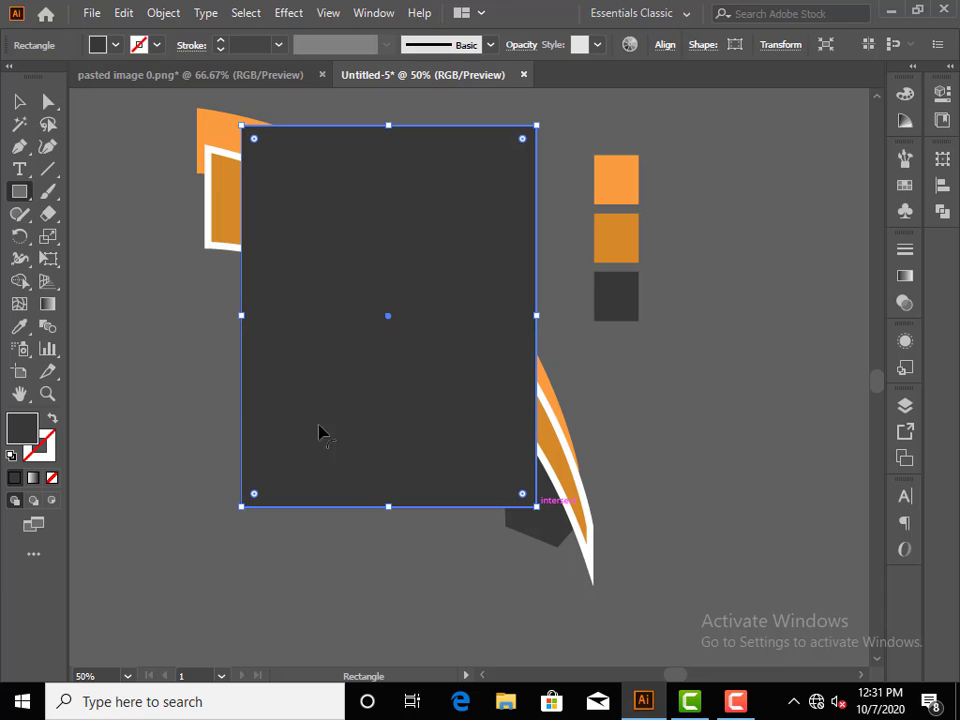
pyautogui.click(19, 101)
pyautogui.moveTo(121, 132); pyautogui.dragTo(405, 425)
pyautogui.rightClick(351, 228)
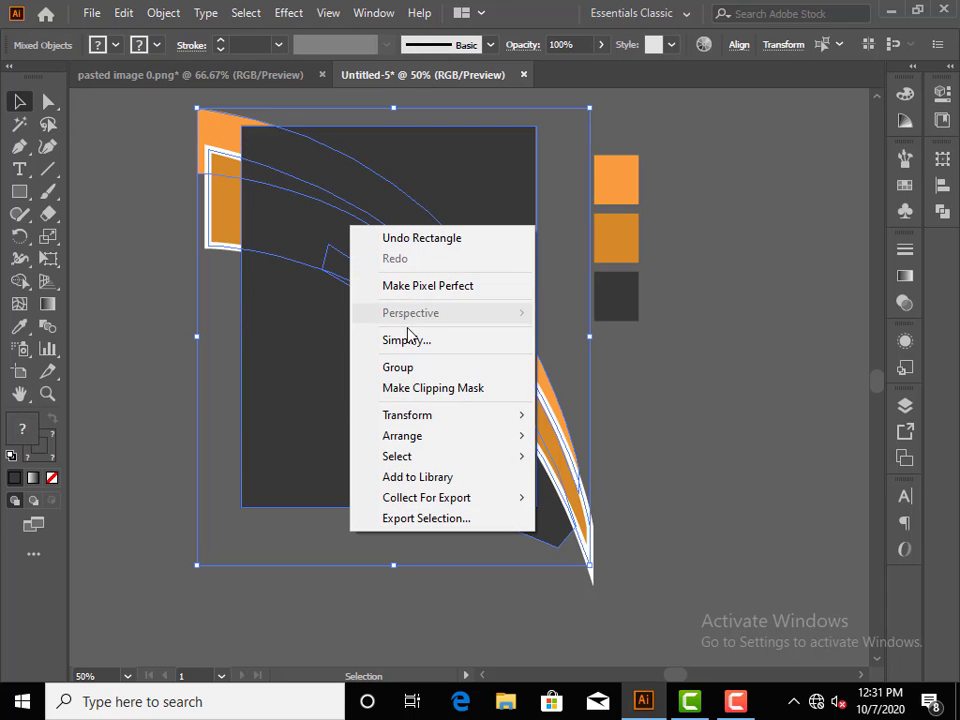
pyautogui.click(435, 388)
pyautogui.click(655, 430)
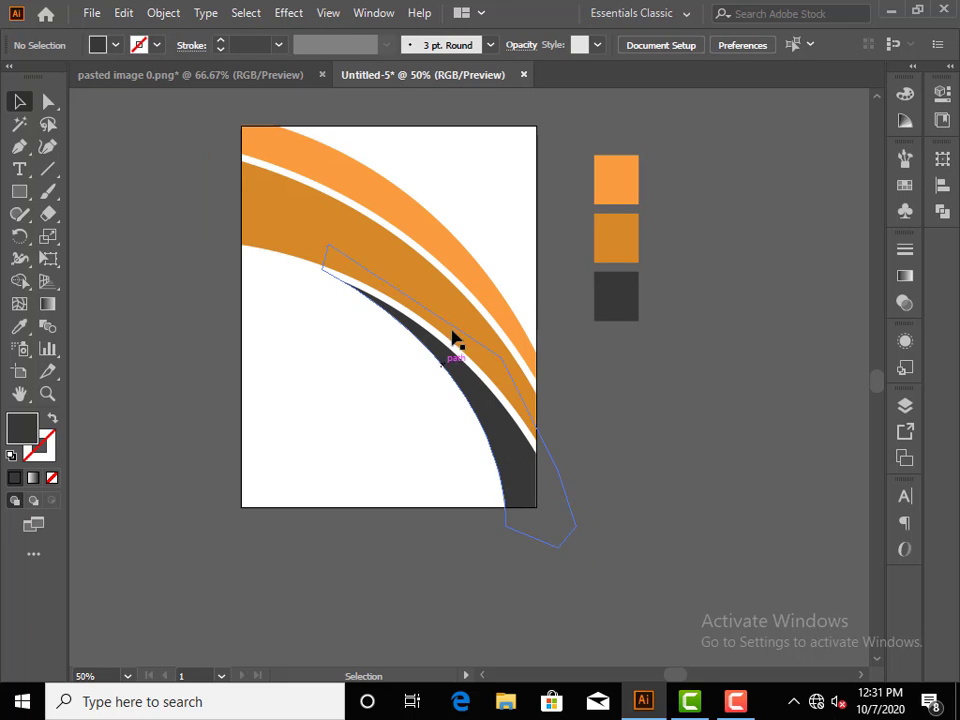
# Delete the three reference colour swatches beside the artboard
pyautogui.moveTo(439, 320); pyautogui.dragTo(398, 386)
pyautogui.moveTo(690, 426); pyautogui.dragTo(553, 204)
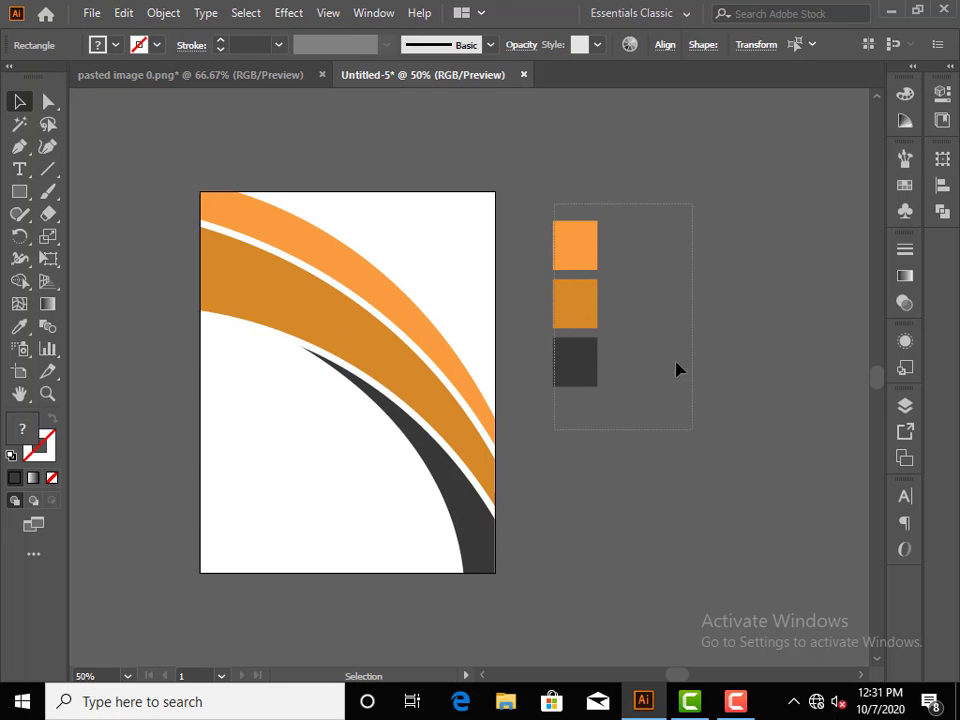
pyautogui.press('Delete')
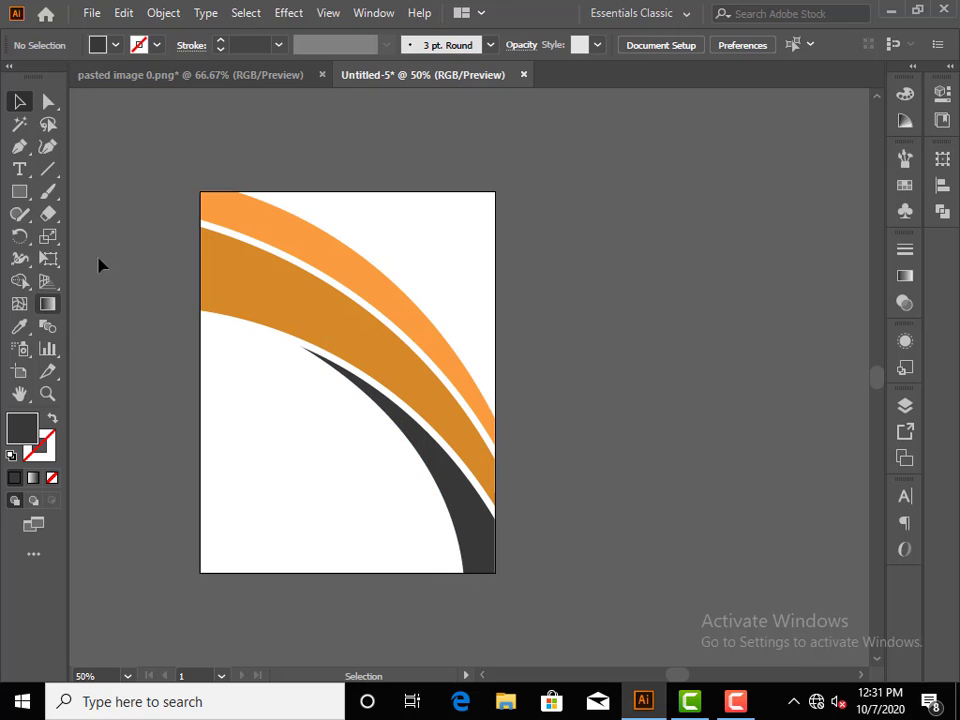
# Copy the headline, subheading and paragraph from the pasted image 0.png document into Untitled-5, placing them in the white area below the curves
pyautogui.click(253, 78)
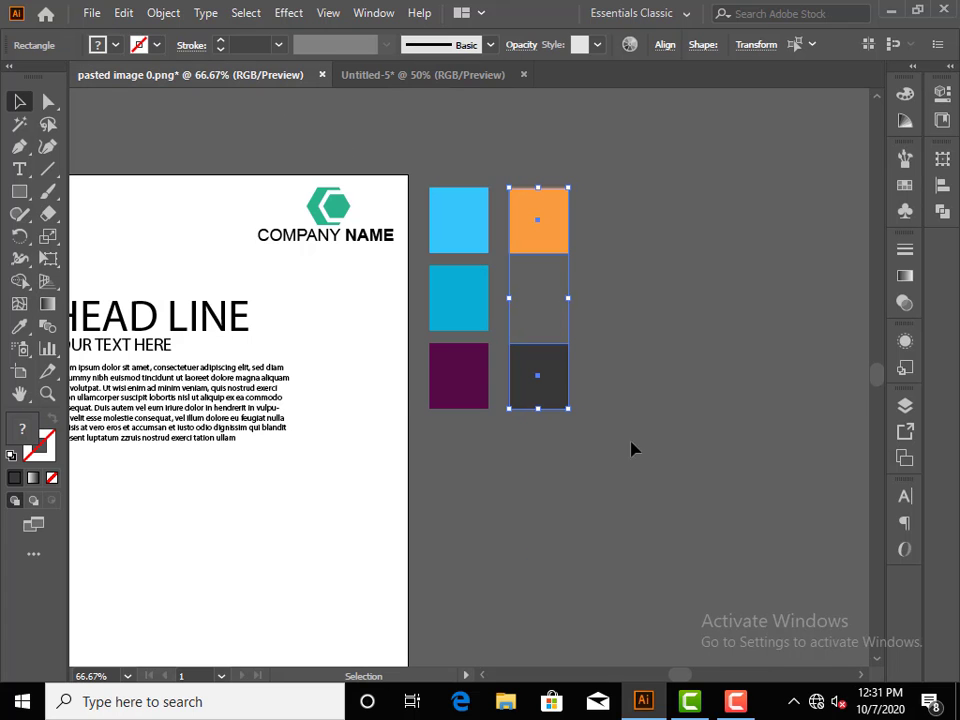
pyautogui.moveTo(320, 328); pyautogui.dragTo(529, 294)
pyautogui.moveTo(518, 451); pyautogui.dragTo(350, 332)
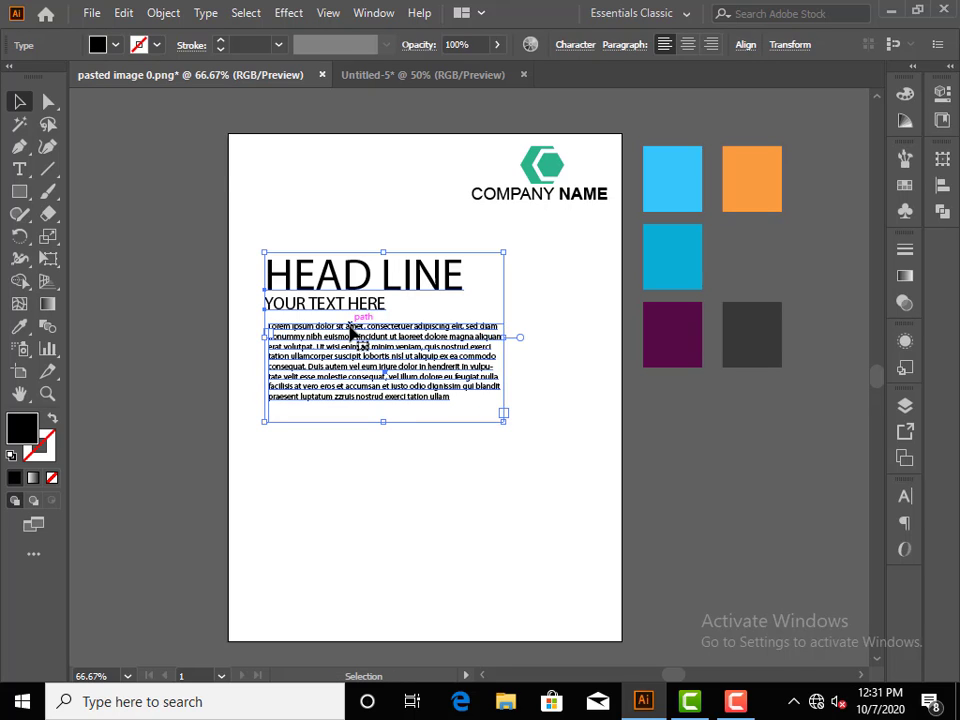
pyautogui.click(399, 75)
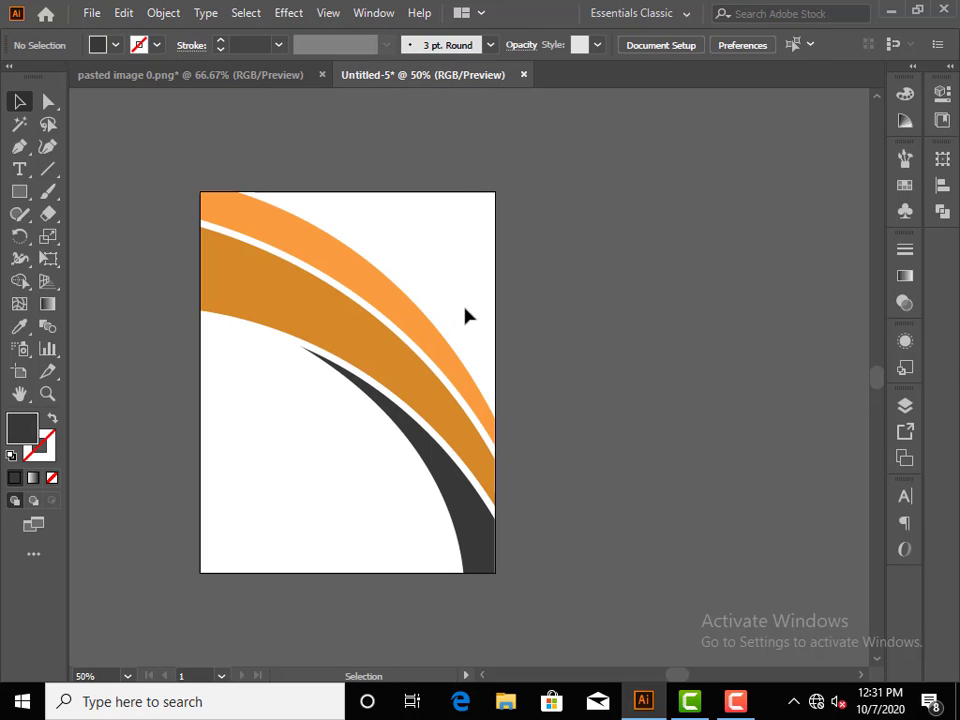
pyautogui.hotkey('ctrl', 'v')
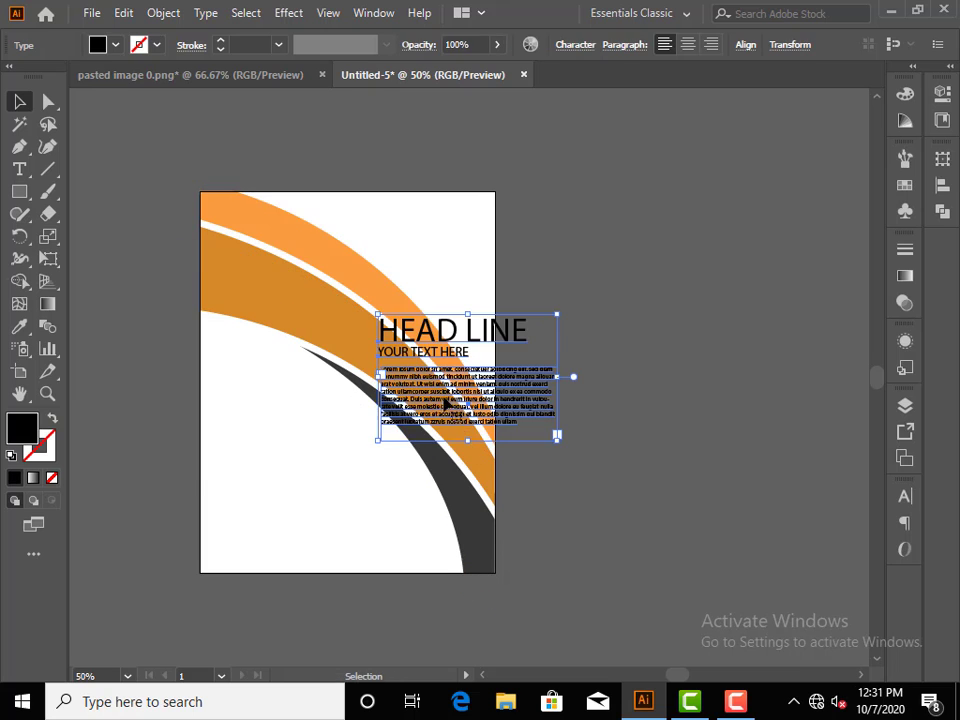
pyautogui.moveTo(443, 402); pyautogui.dragTo(310, 466)
pyautogui.click(567, 495)
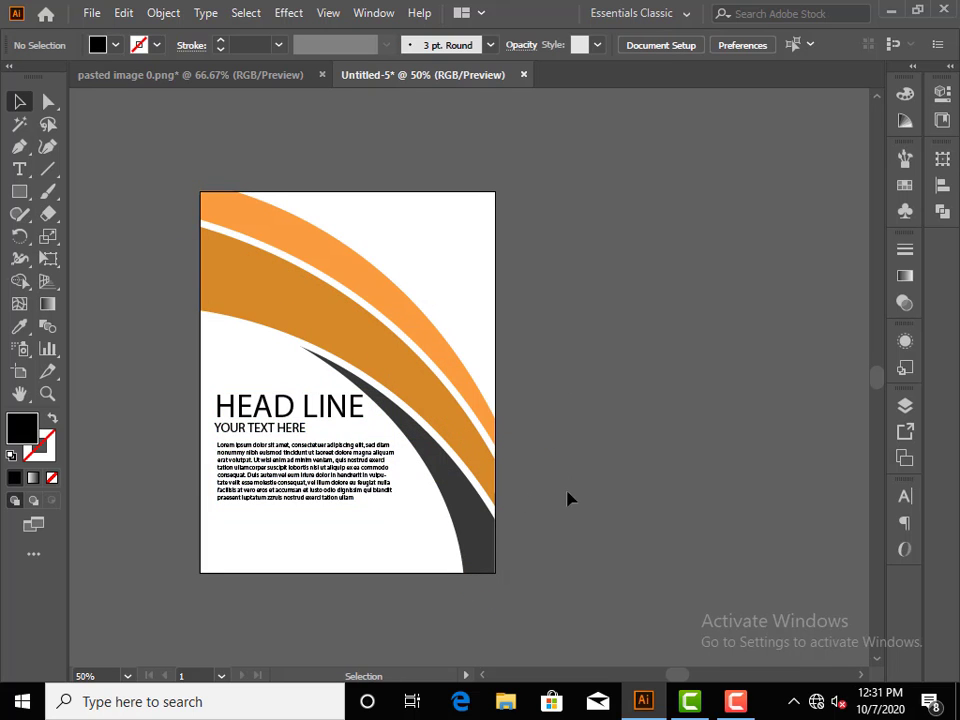
# Move the lorem ipsum paragraph down towards the bottom of the page, away from the subheading
pyautogui.scroll(1, 377, 440)
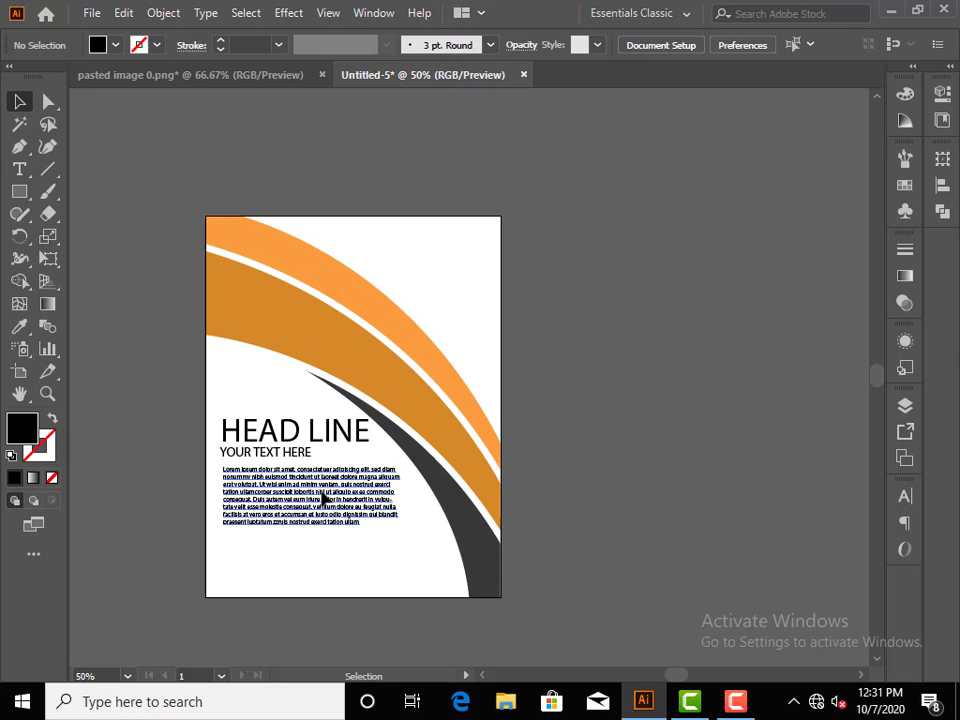
pyautogui.moveTo(325, 497); pyautogui.dragTo(321, 535)
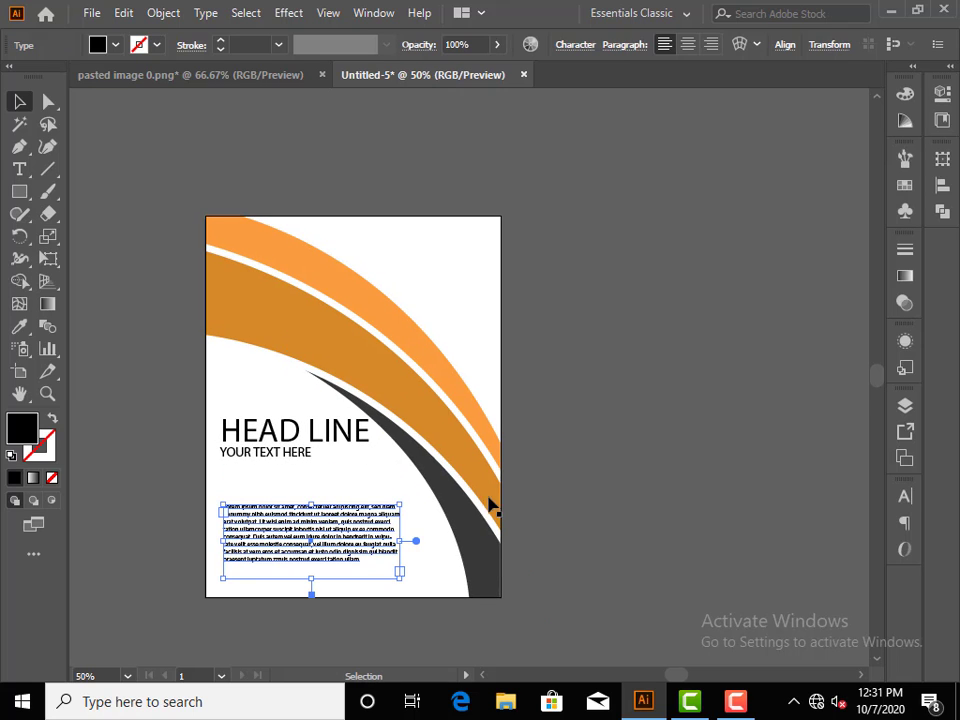
pyautogui.click(575, 466)
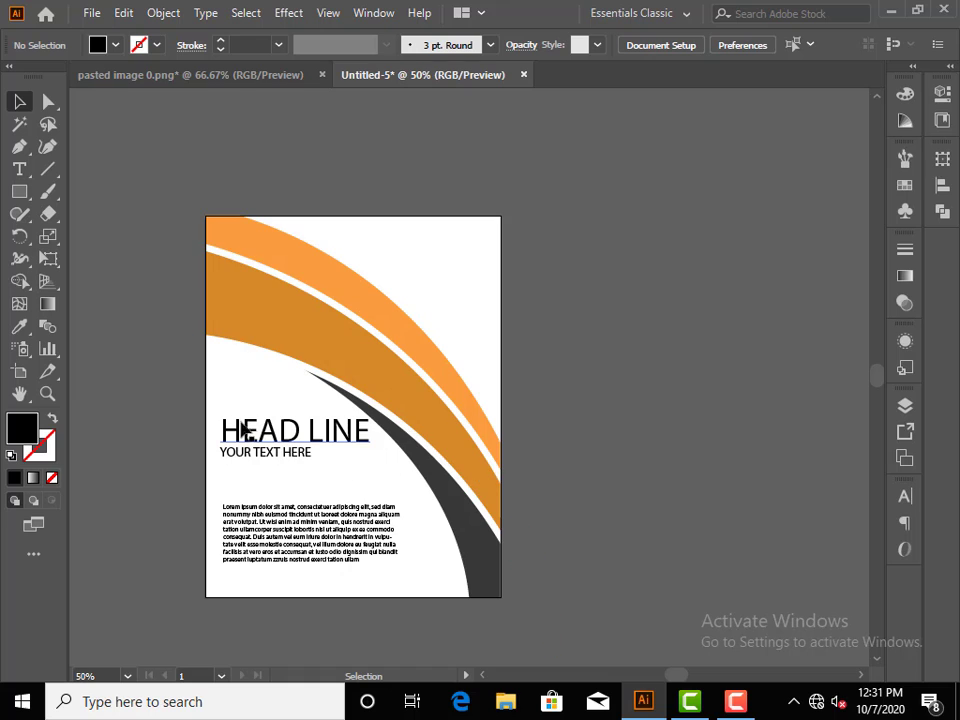
# Lock the clipped group of curved bands so that the text can be selected separately
pyautogui.moveTo(208, 401); pyautogui.dragTo(255, 458)
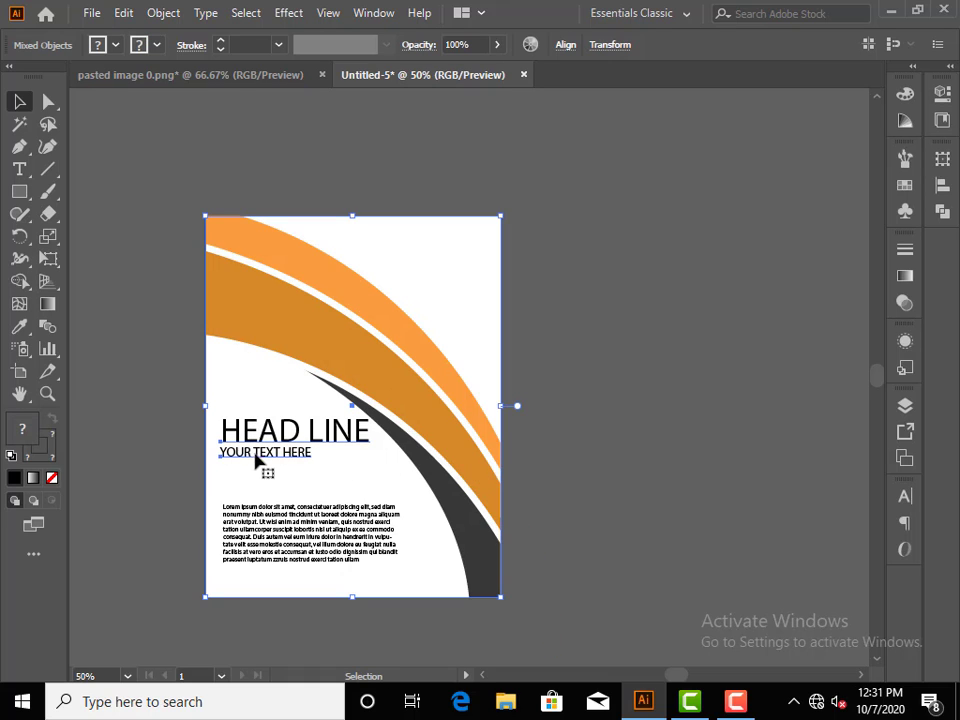
pyautogui.click(572, 403)
pyautogui.moveTo(178, 176); pyautogui.dragTo(303, 282)
pyautogui.press('a')
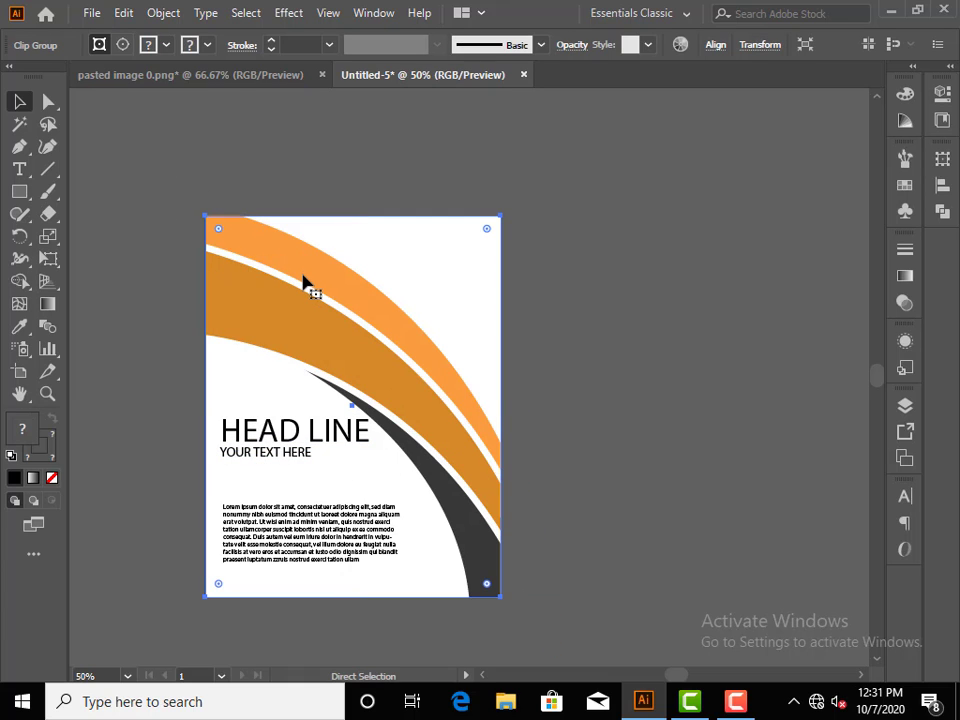
pyautogui.click(165, 12)
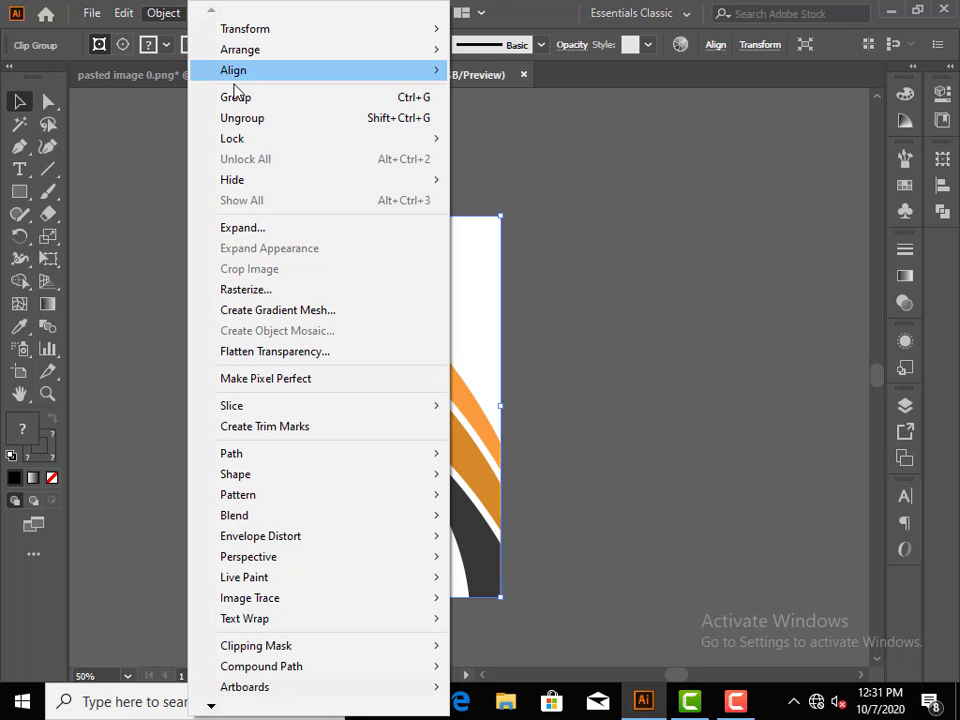
pyautogui.moveTo(259, 140)
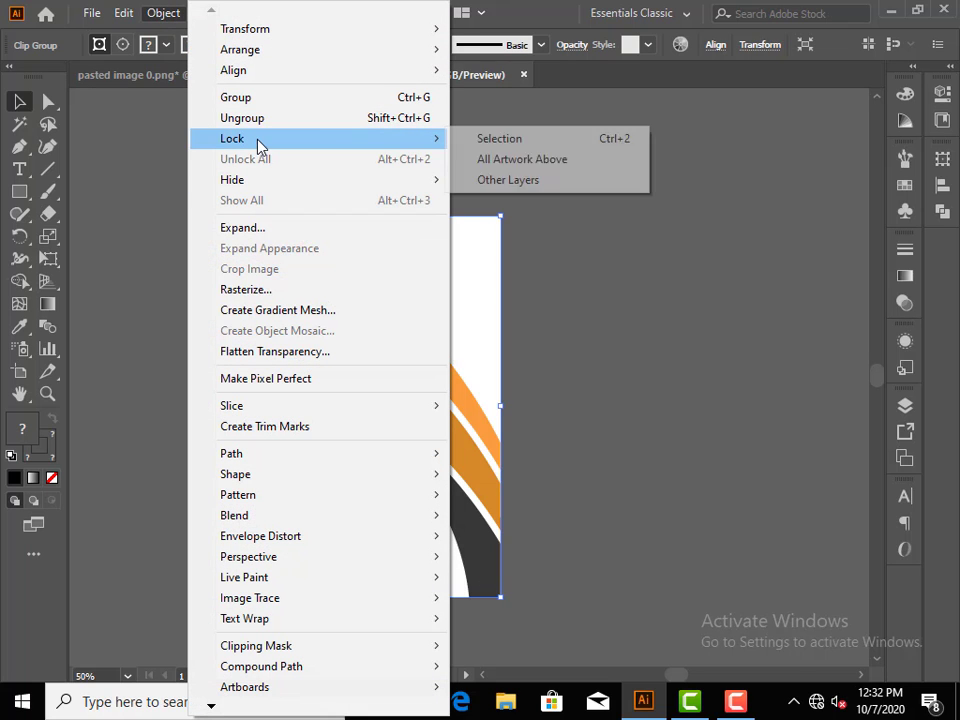
pyautogui.click(486, 138)
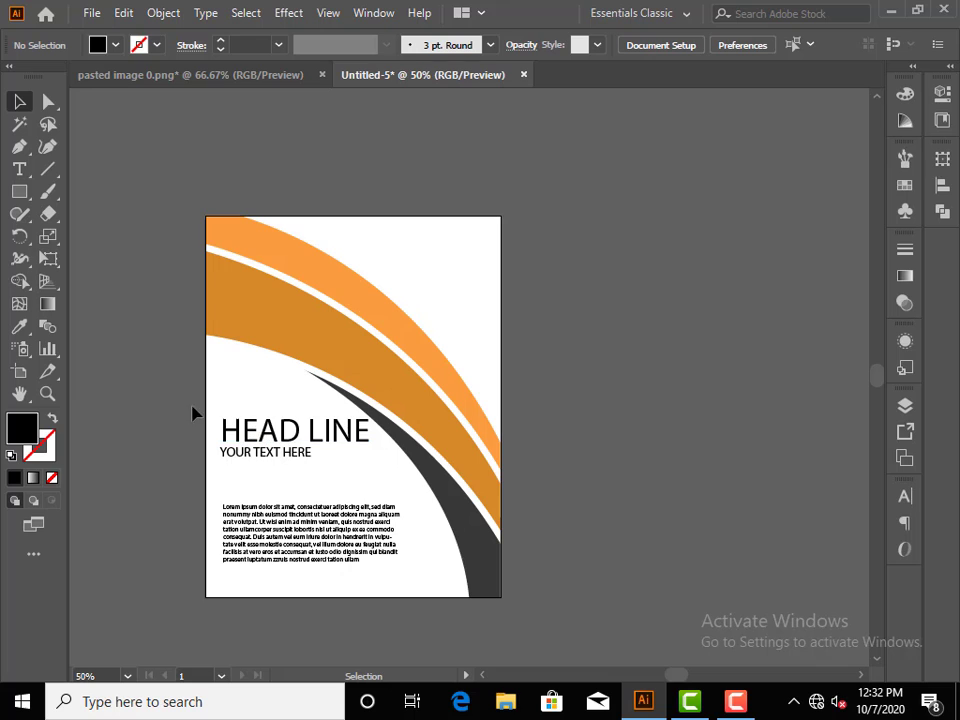
# Move the HEAD LINE and YOUR TEXT HERE lines down to sit just above the paragraph
pyautogui.click(251, 451)
pyautogui.moveTo(251, 456); pyautogui.dragTo(251, 490)
pyautogui.click(512, 461)
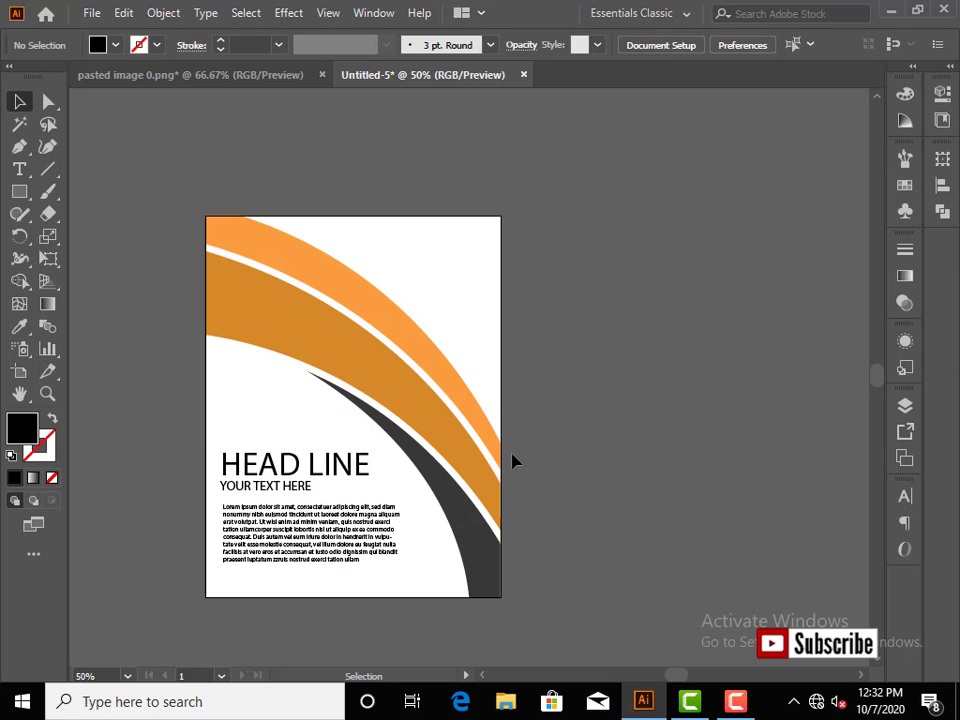
pyautogui.click(262, 497)
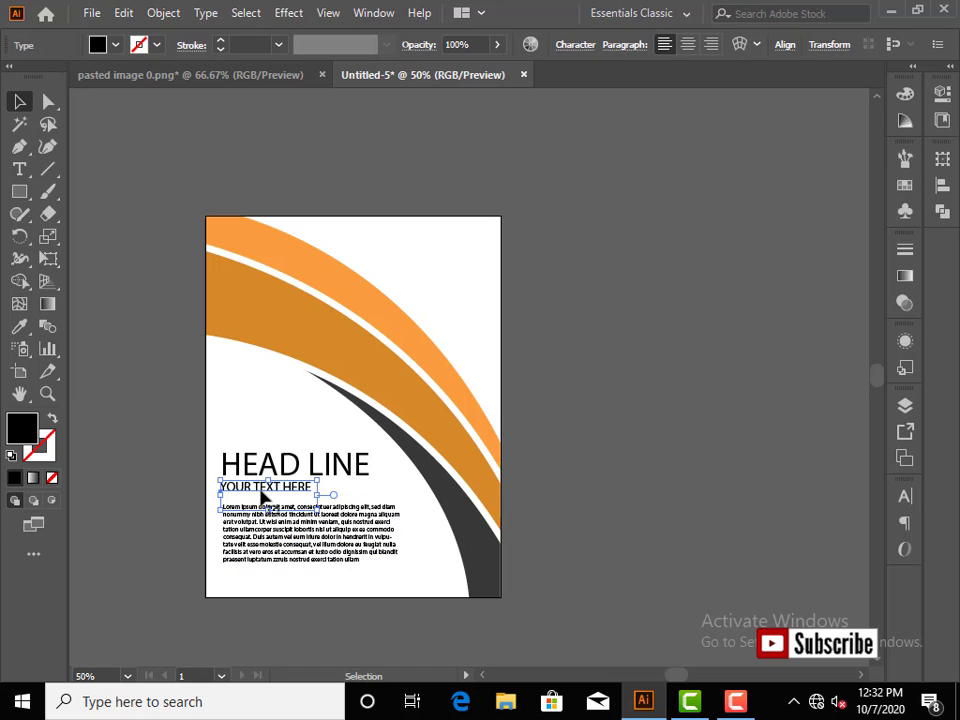
pyautogui.click(543, 460)
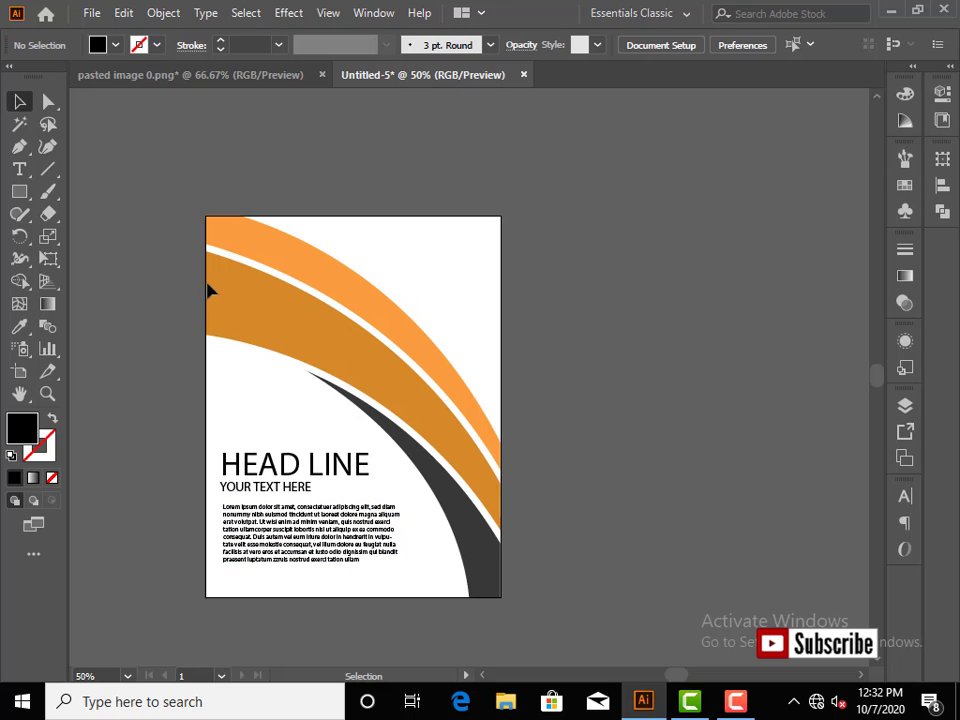
# Copy the green logo with COMPANY NAME from pasted image 0.png into Untitled-5 and place it inside the page's upper right corner
pyautogui.click(214, 72)
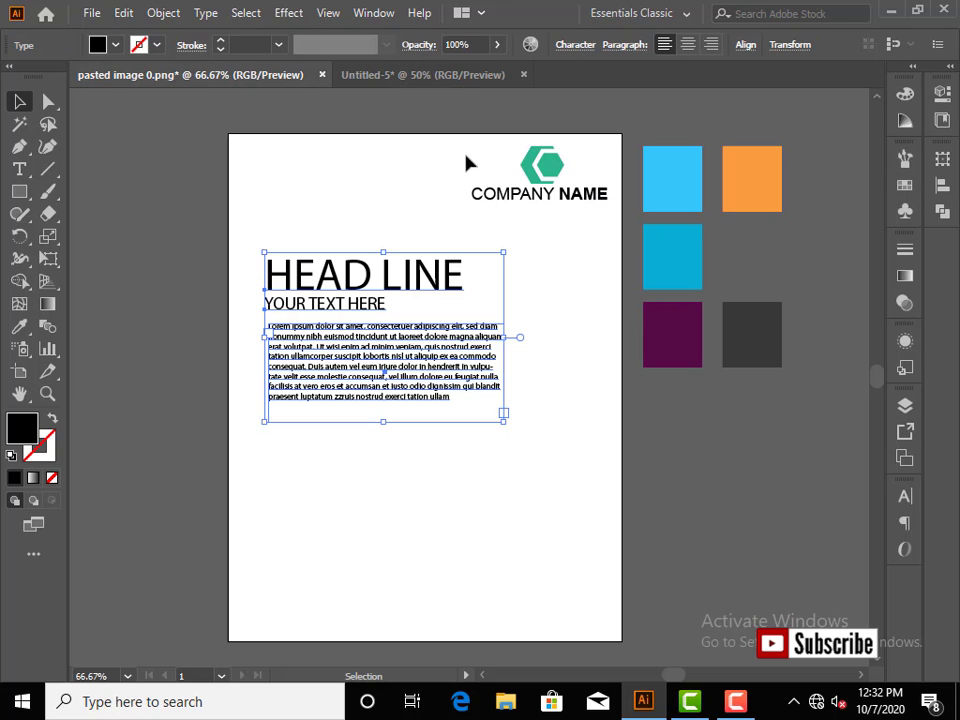
pyautogui.moveTo(527, 198); pyautogui.dragTo(435, 80)
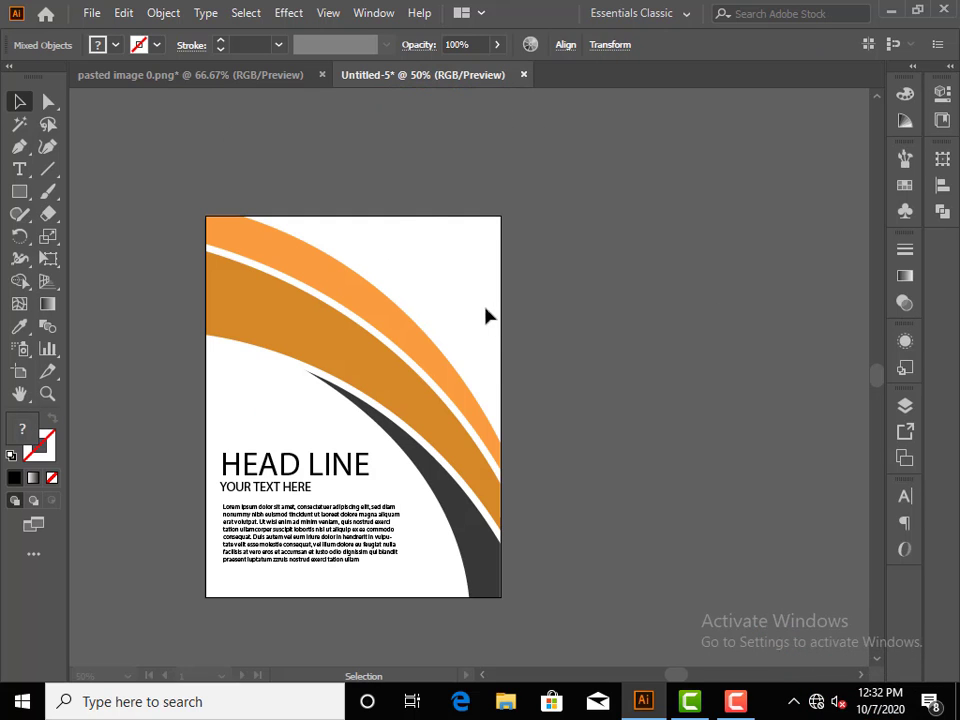
pyautogui.moveTo(488, 316); pyautogui.dragTo(514, 317)
pyautogui.keyDown('ctrl'); pyautogui.click(493, 274); pyautogui.keyUp('ctrl')
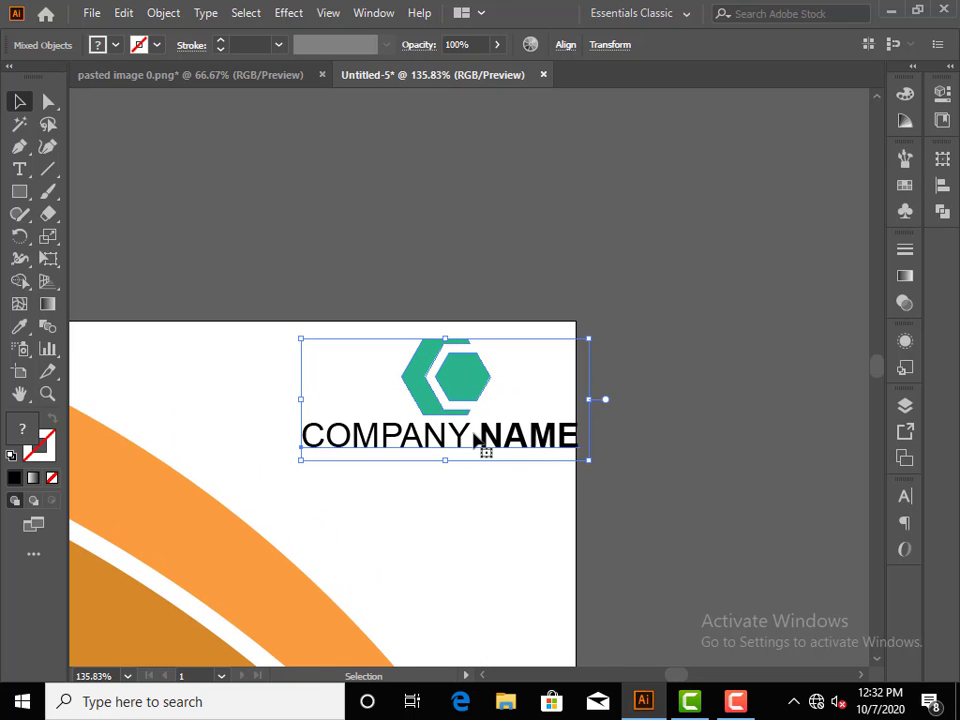
pyautogui.moveTo(482, 446); pyautogui.dragTo(432, 467)
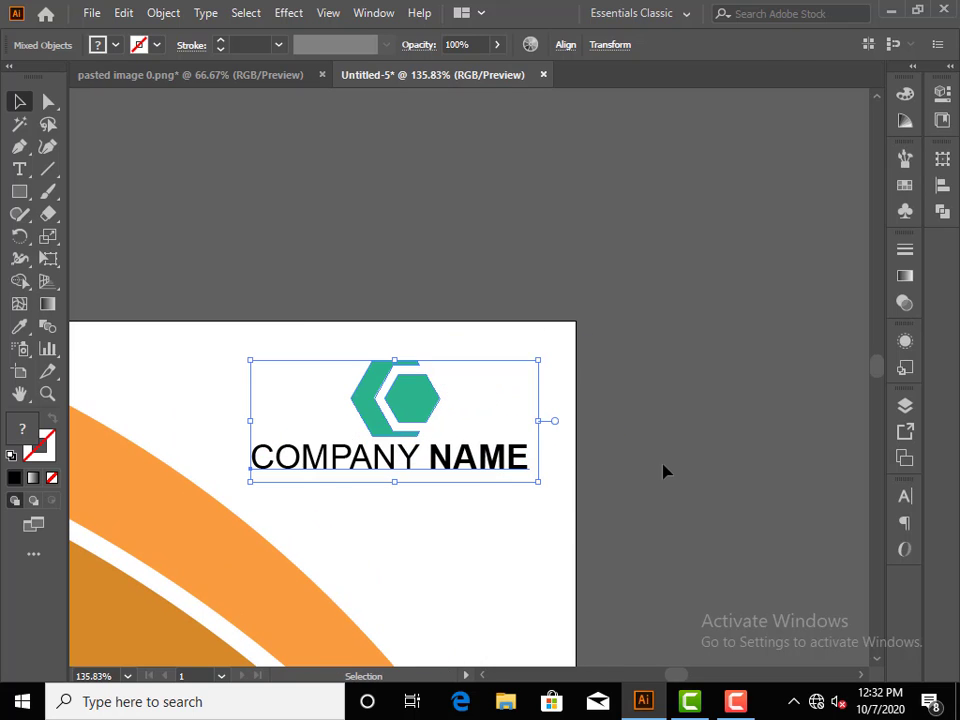
pyautogui.click(663, 467)
pyautogui.keyDown('ctrl'); pyautogui.keyDown('alt'); pyautogui.click(386, 446); pyautogui.keyUp('alt'); pyautogui.keyUp('ctrl')
pyautogui.keyDown('ctrl'); pyautogui.keyDown('alt'); pyautogui.click(386, 446); pyautogui.keyUp('alt'); pyautogui.keyUp('ctrl')
pyautogui.moveTo(469, 504); pyautogui.dragTo(458, 446)
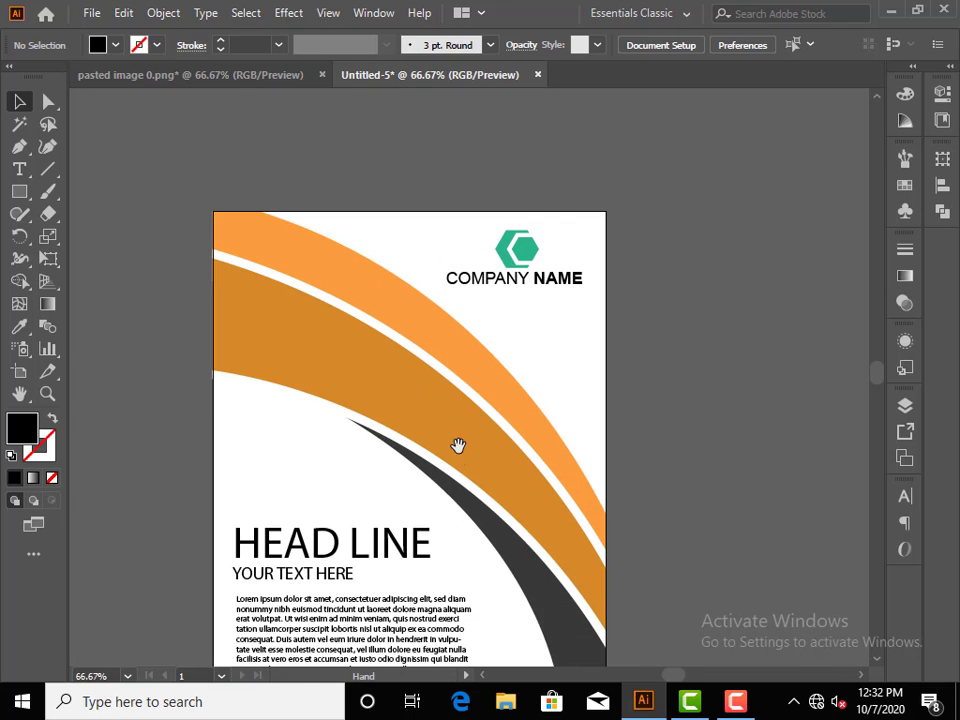
pyautogui.keyDown('ctrl'); pyautogui.keyDown('alt'); pyautogui.click(467, 471); pyautogui.keyUp('alt'); pyautogui.keyUp('ctrl')
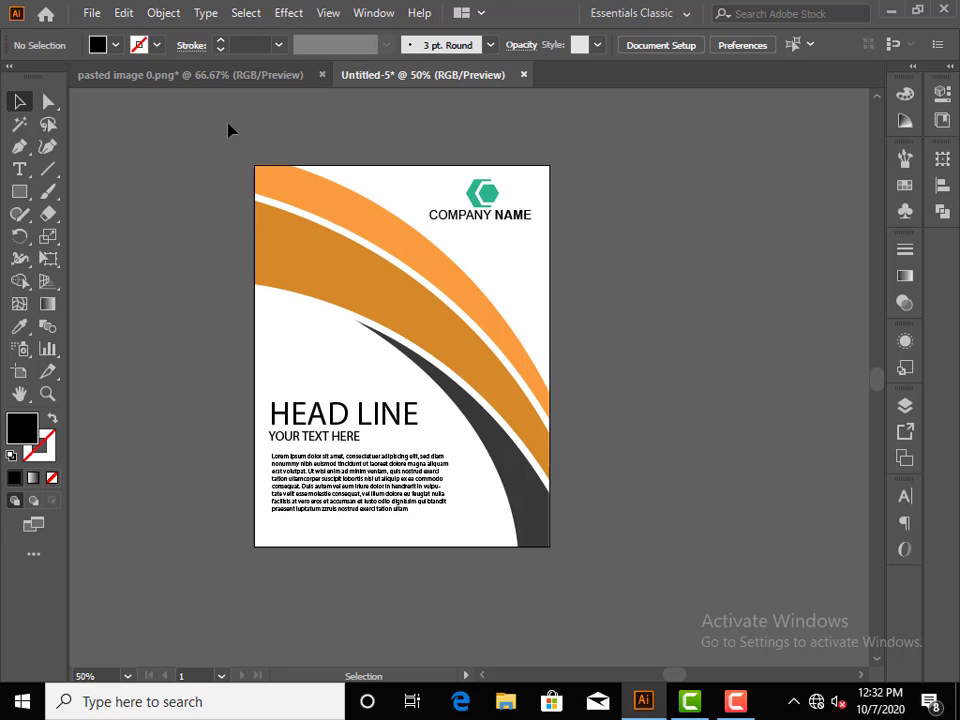
# Recolour the word LINE in the HEAD LINE text with the light orange sampled from the upper curved band
pyautogui.click(395, 428)
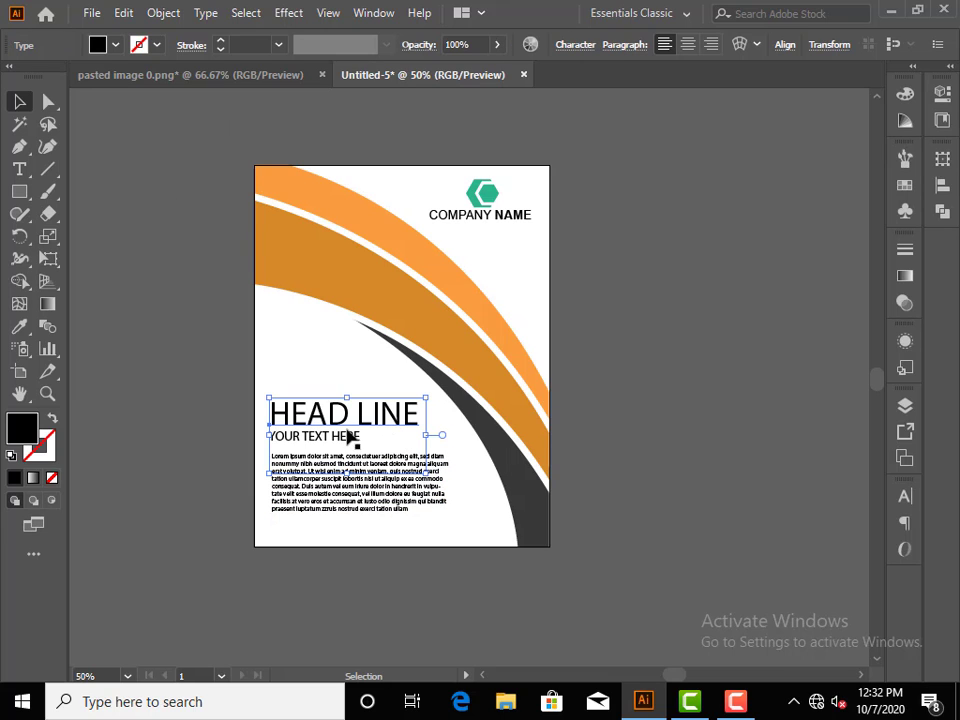
pyautogui.doubleClick(355, 414)
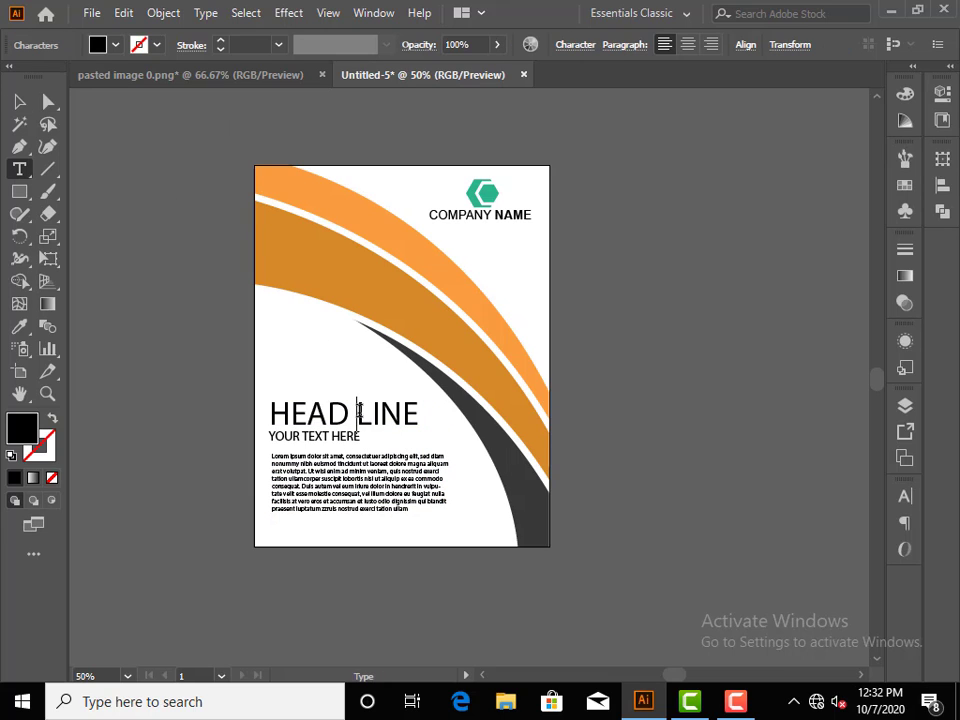
pyautogui.moveTo(358, 413); pyautogui.dragTo(435, 410)
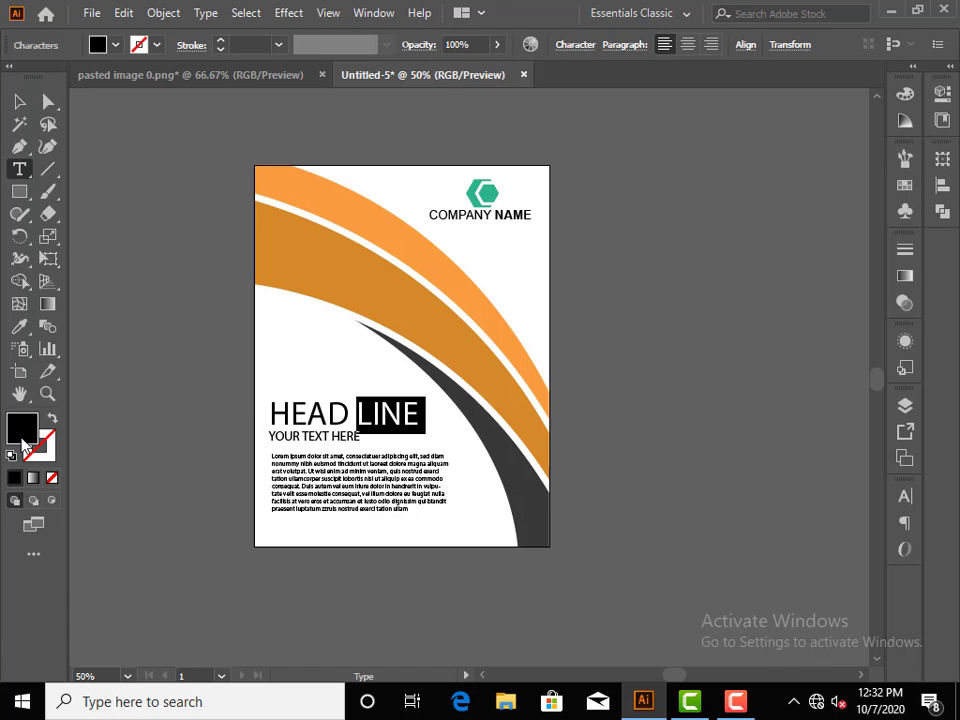
pyautogui.click(20, 327)
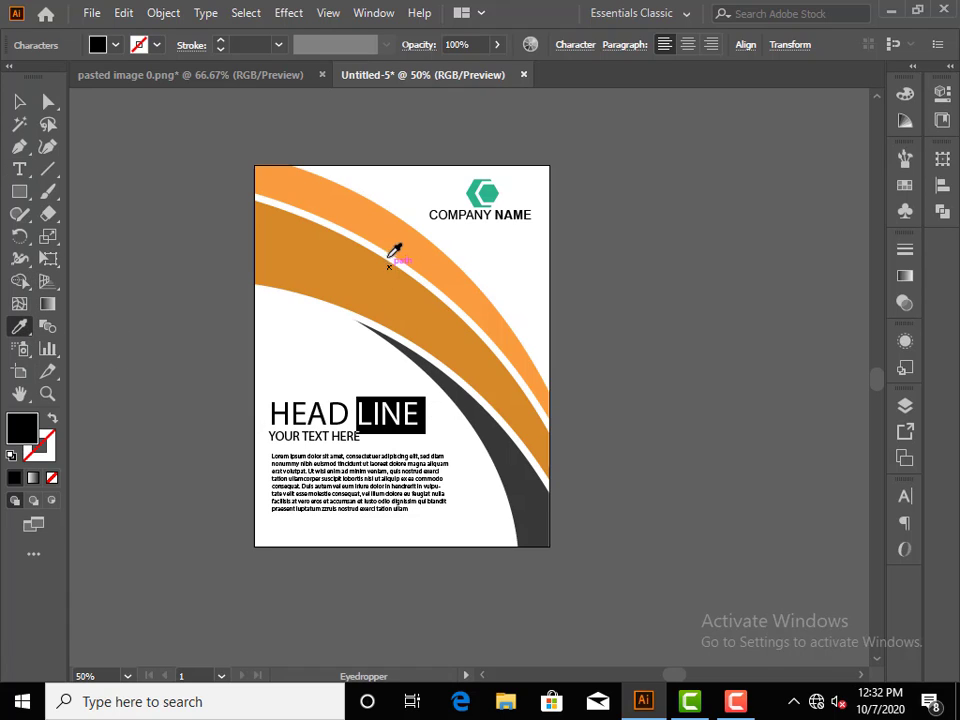
pyautogui.click(403, 235)
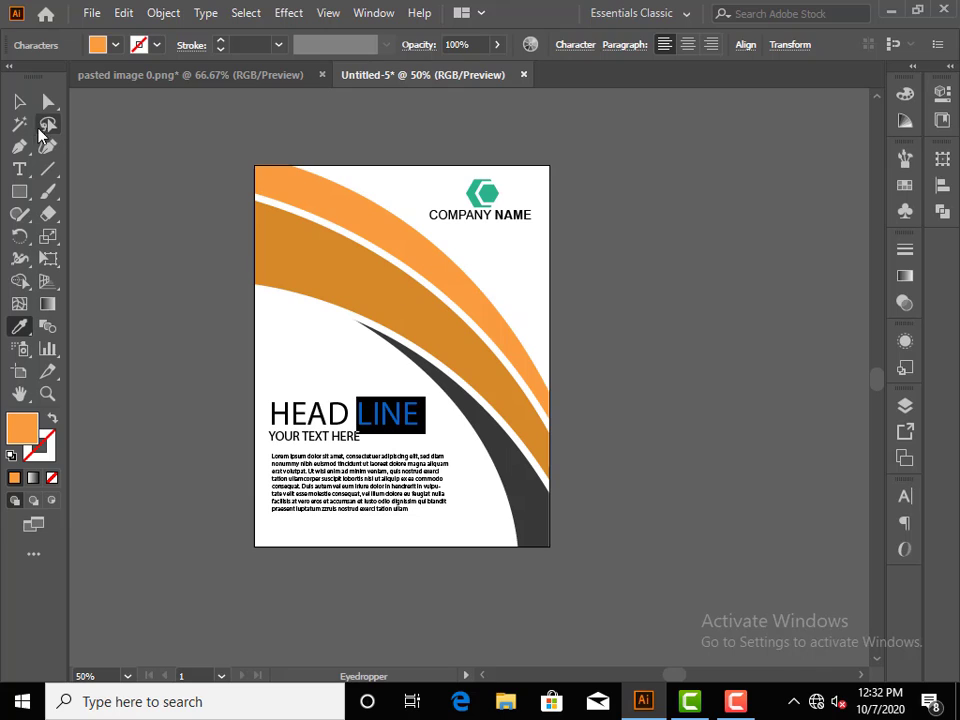
pyautogui.click(20, 101)
pyautogui.click(163, 219)
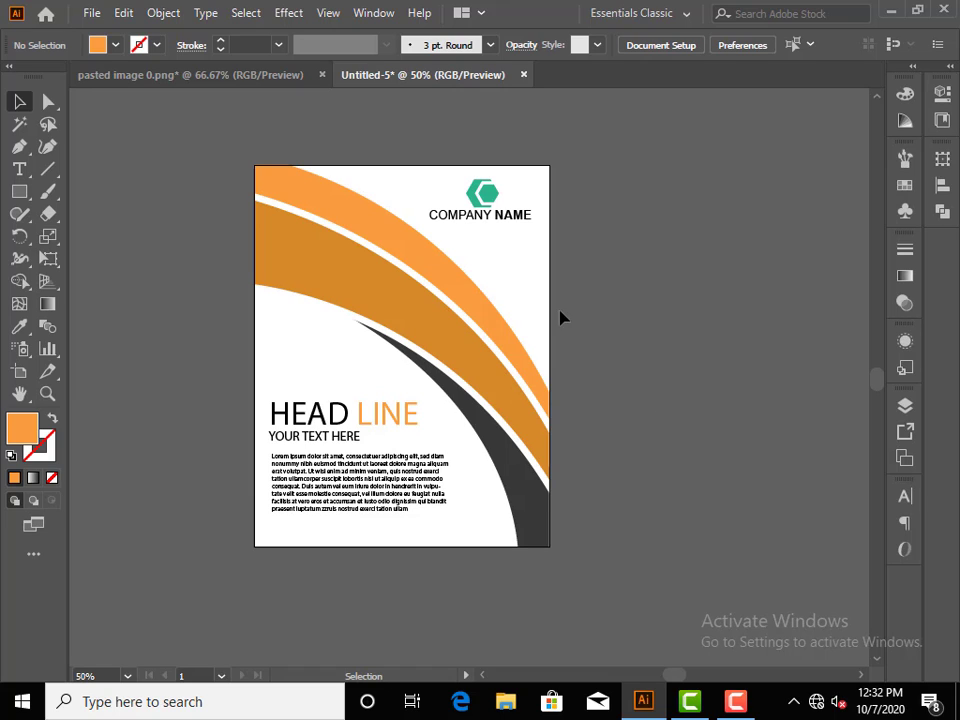
# Recolour the green hexagon logo icon with the light orange sampled from the upper curved band
pyautogui.click(487, 196)
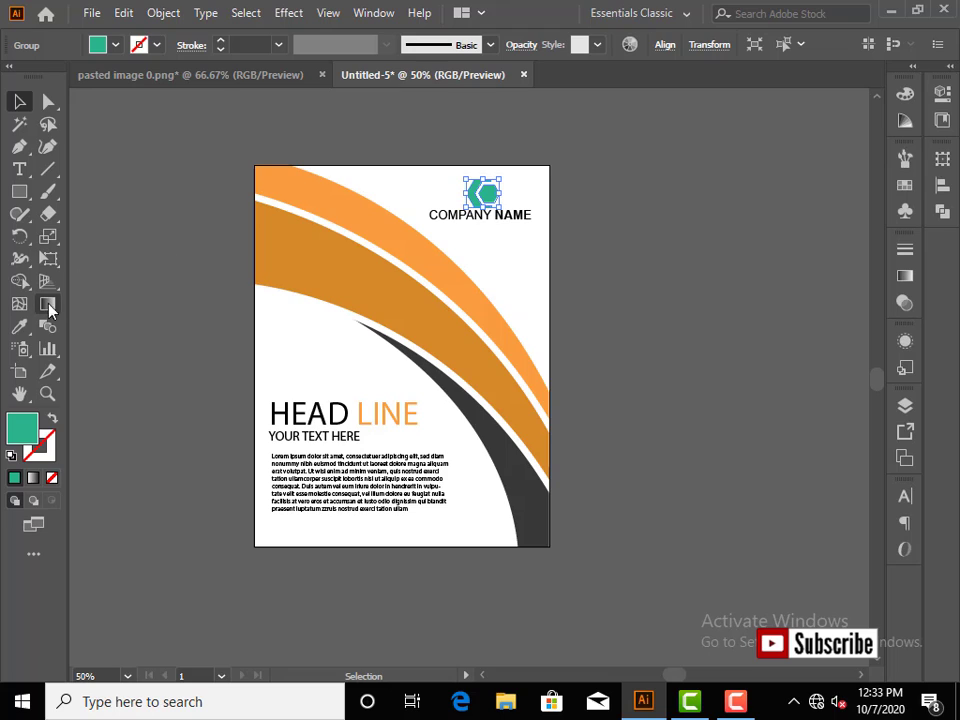
pyautogui.click(20, 327)
pyautogui.click(405, 262)
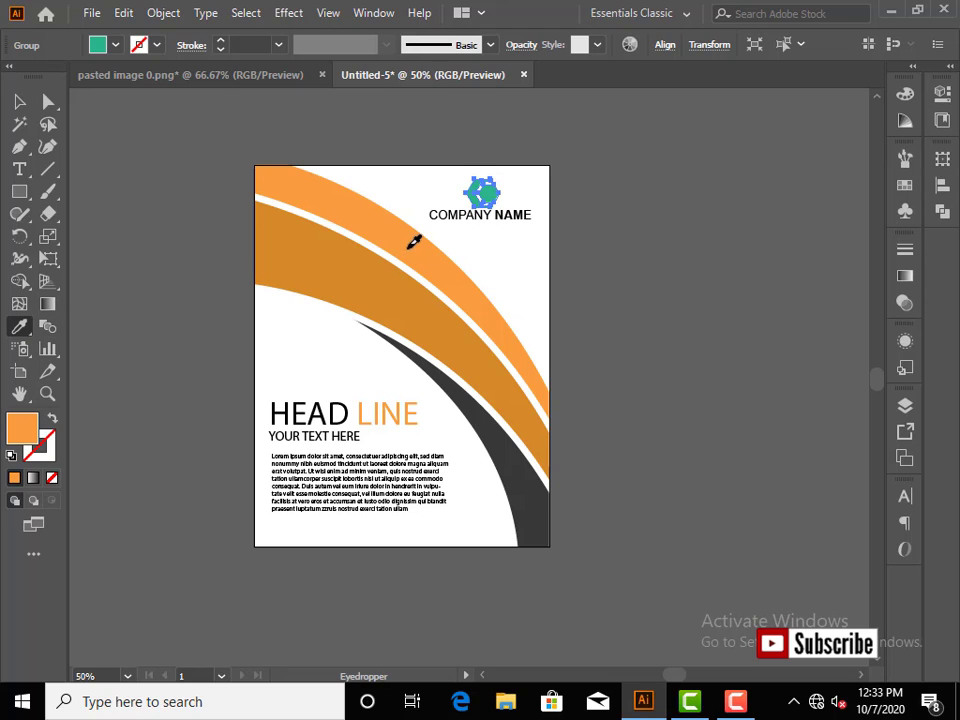
pyautogui.click(19, 101)
pyautogui.click(110, 158)
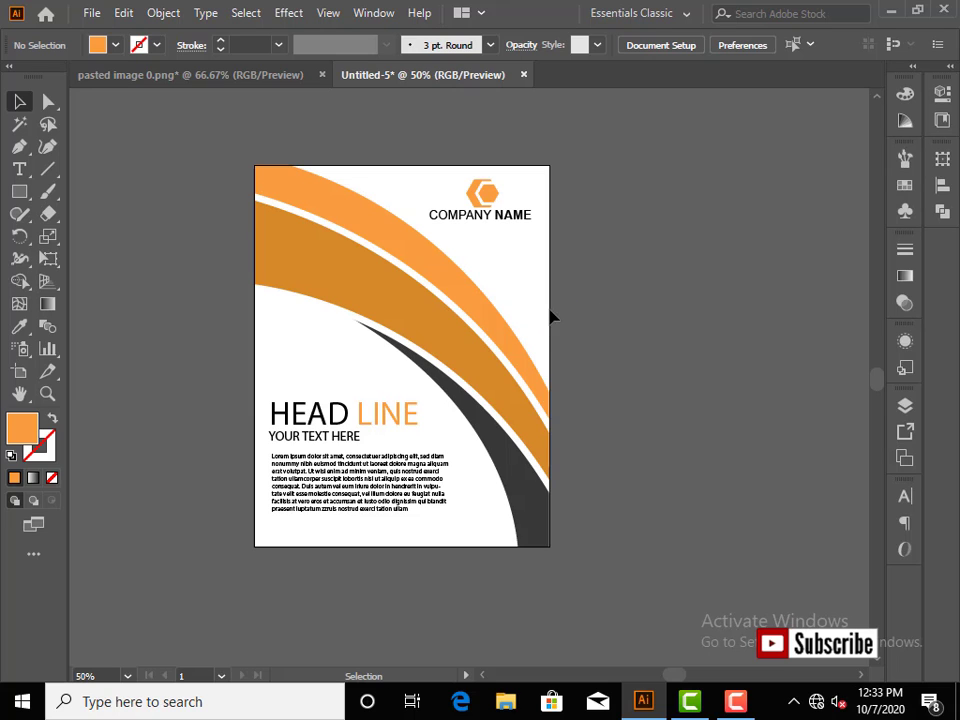
# Ungroup the hexagon logo icon so that its two shapes can be selected separately
pyautogui.click(482, 197)
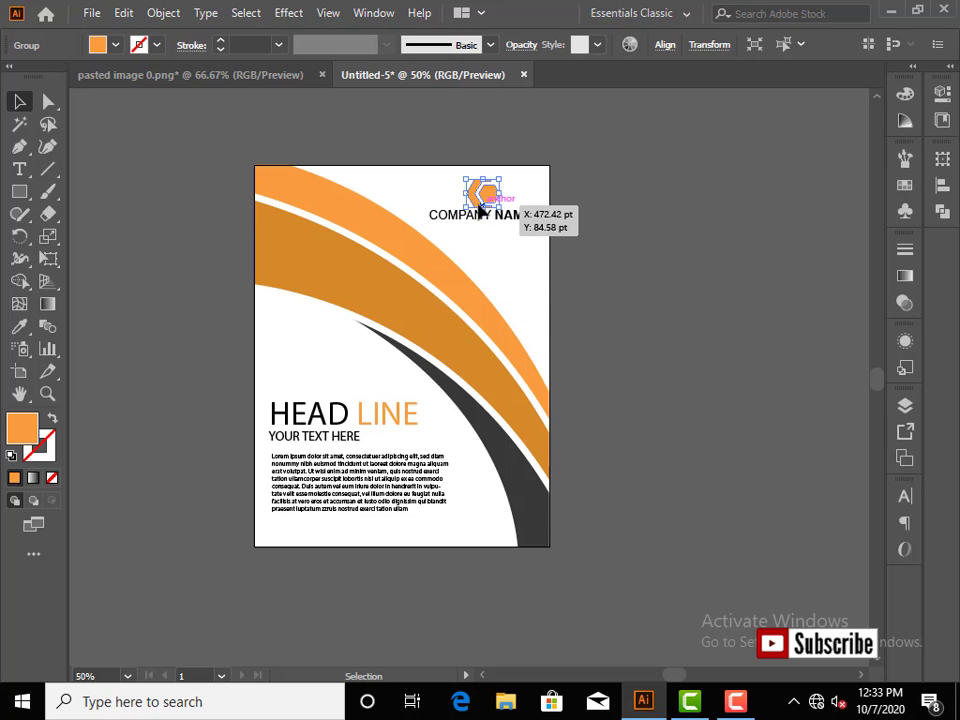
pyautogui.rightClick(480, 205)
pyautogui.click(556, 361)
pyautogui.click(669, 266)
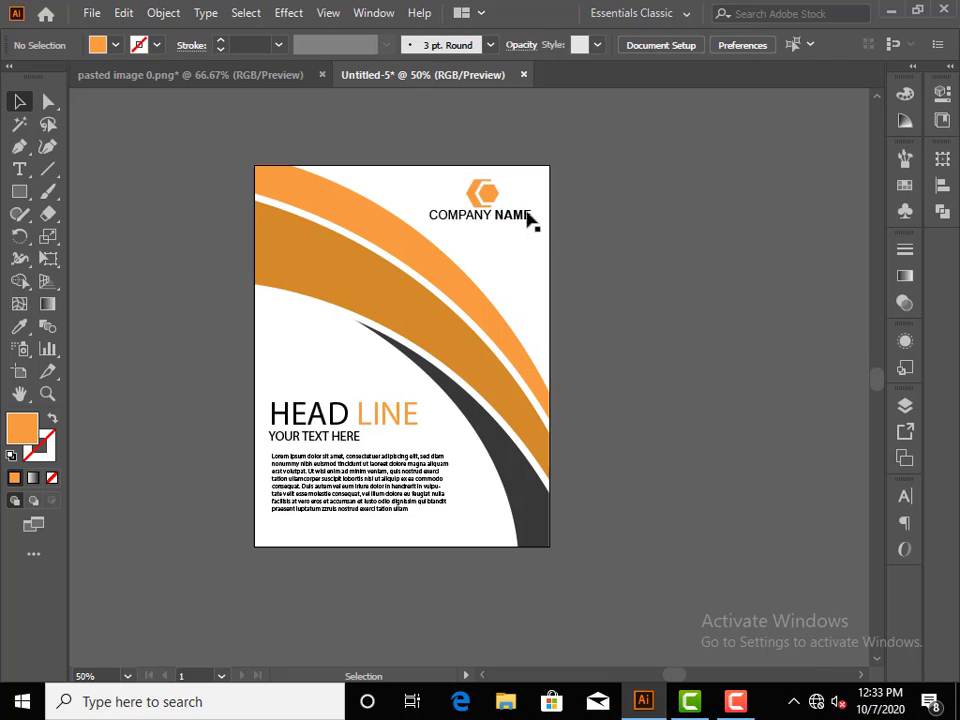
# Recolour the logo icon's outer bracket shape with the dark grey sampled from the lower curved band
pyautogui.moveTo(470, 200); pyautogui.dragTo(479, 196)
pyautogui.press('i')
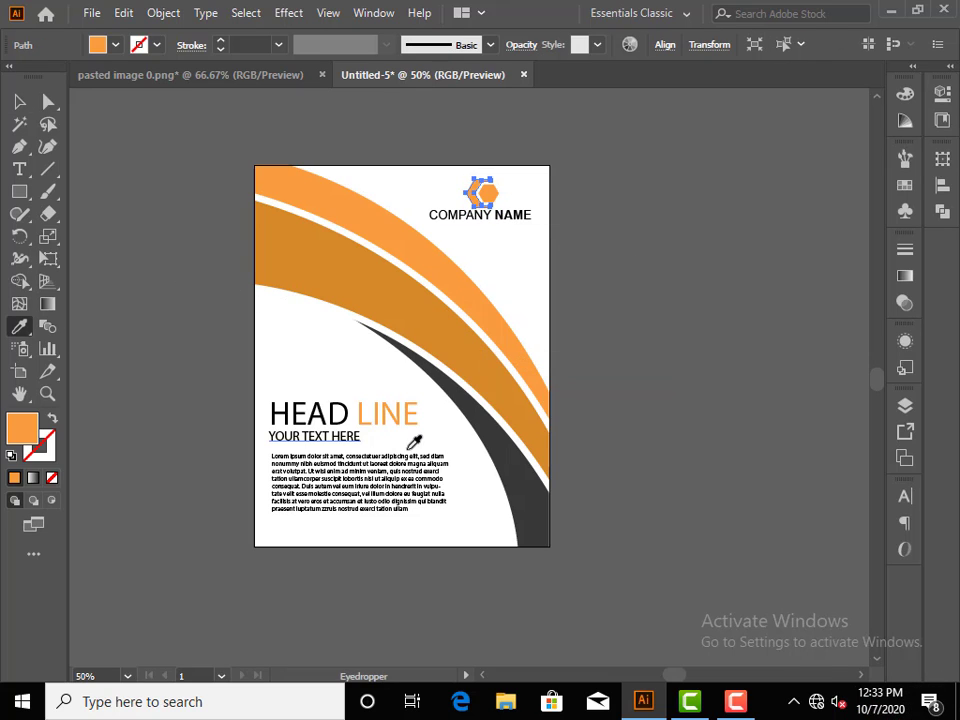
pyautogui.click(522, 484)
pyautogui.click(19, 101)
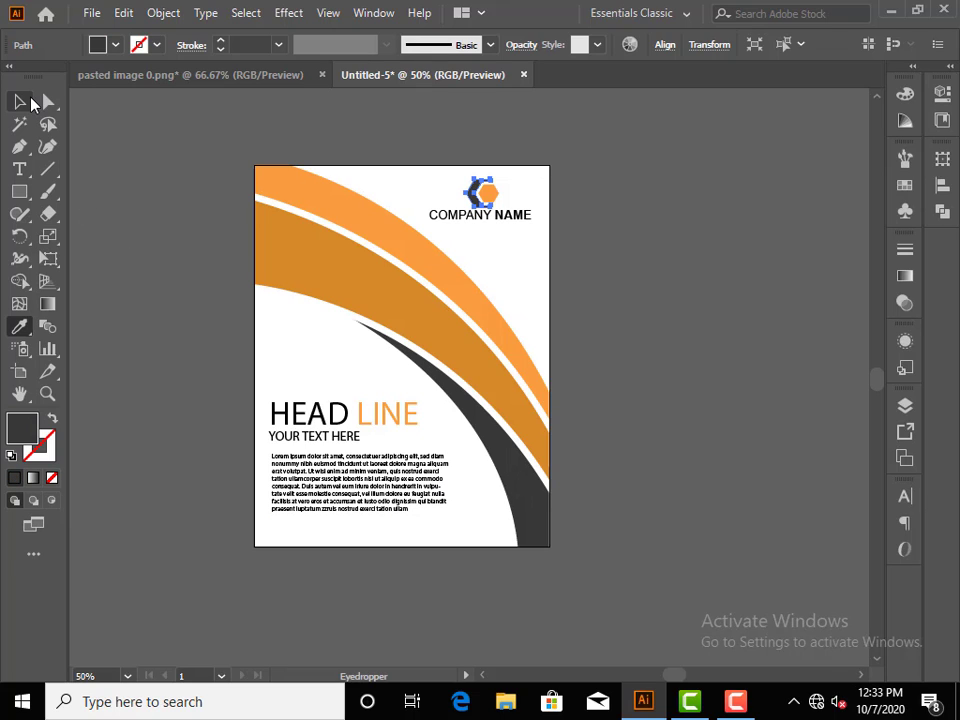
pyautogui.click(197, 186)
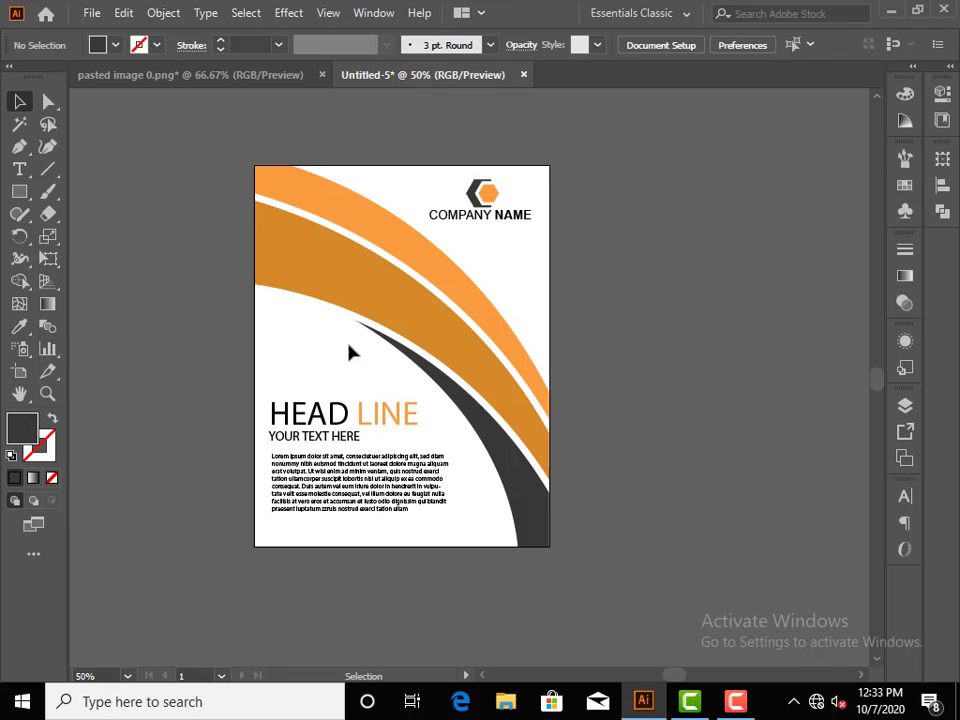
# Align the HEAD LINE, YOUR TEXT HERE and lorem ipsum text blocks to their common left edge
pyautogui.keyDown('ctrl'); pyautogui.click(467, 385); pyautogui.keyUp('ctrl')
pyautogui.moveTo(476, 392); pyautogui.dragTo(481, 450)
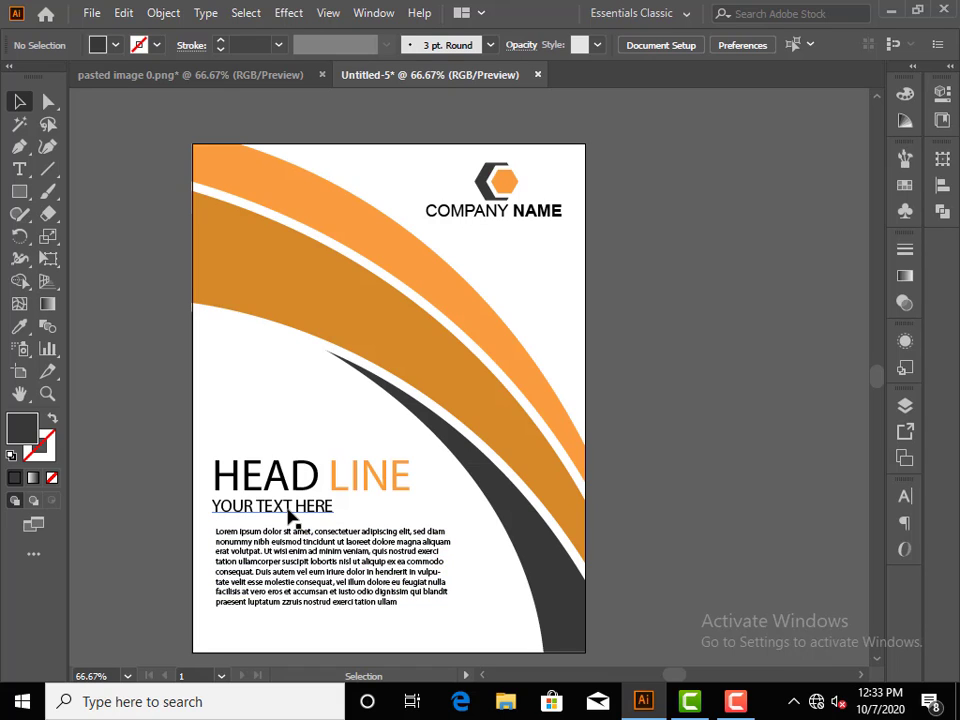
pyautogui.moveTo(193, 461); pyautogui.dragTo(302, 596)
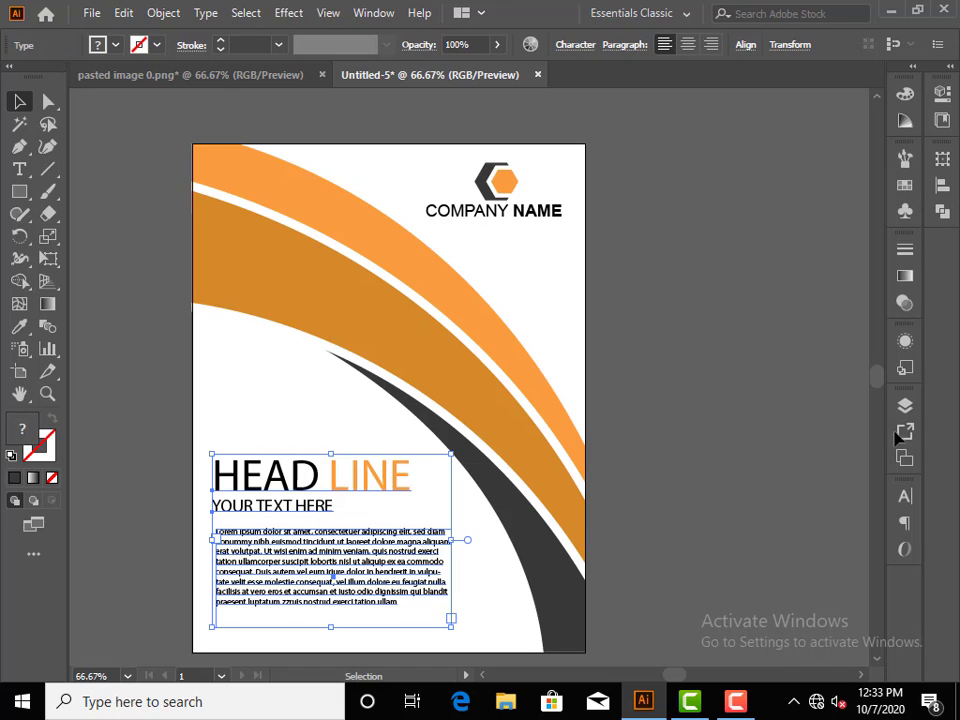
pyautogui.click(942, 185)
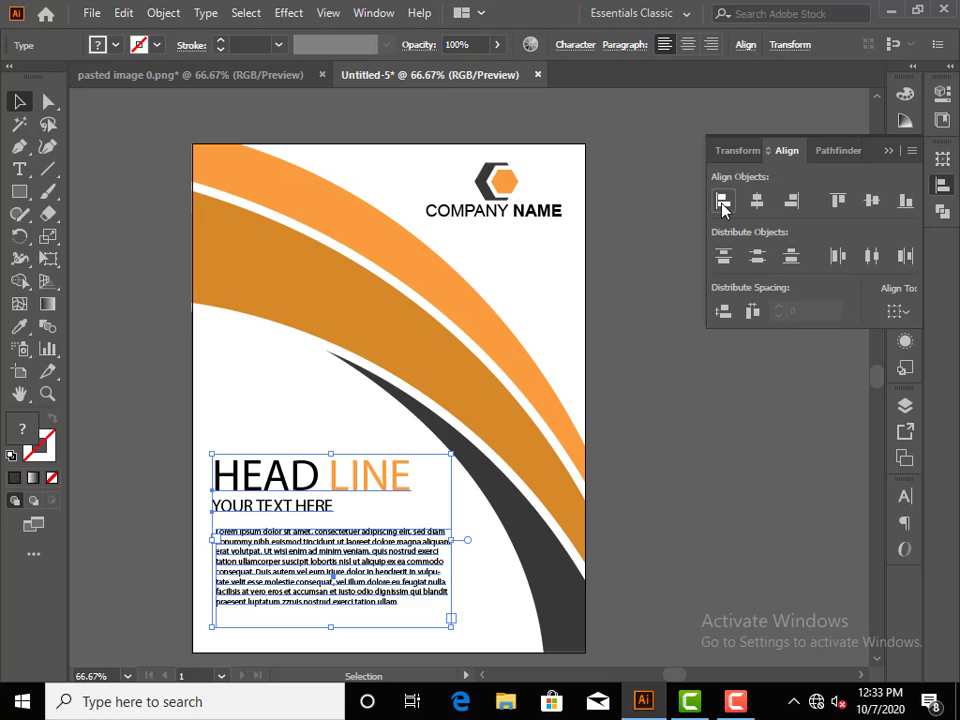
pyautogui.click(723, 201)
pyautogui.click(889, 151)
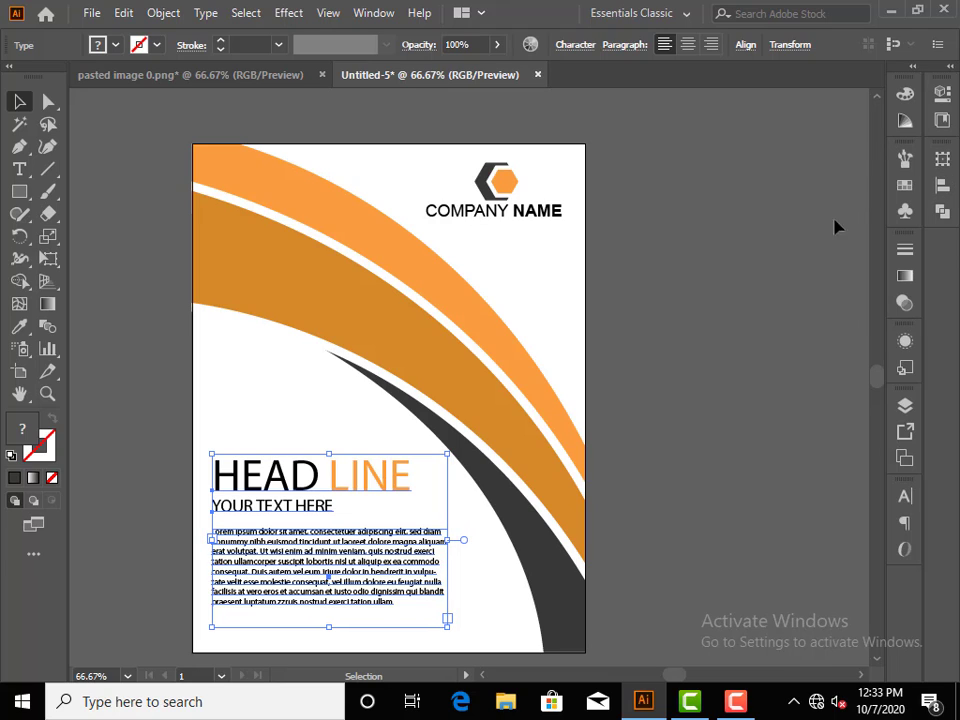
pyautogui.click(727, 295)
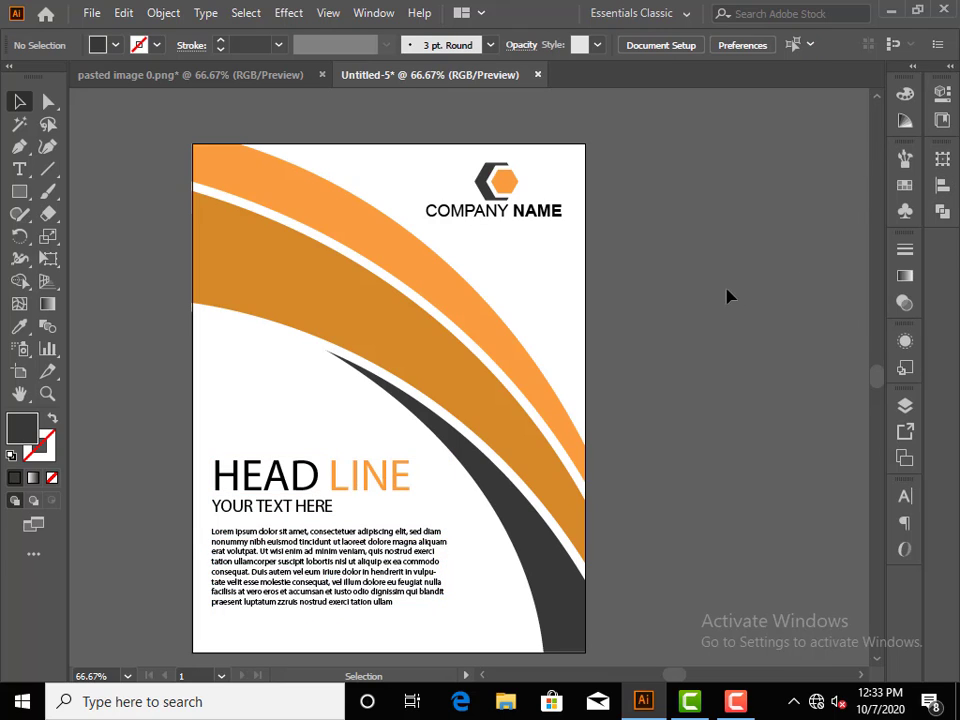
# Select only the word NAME in the COMPANY NAME text beneath the logo icon
pyautogui.click(530, 218)
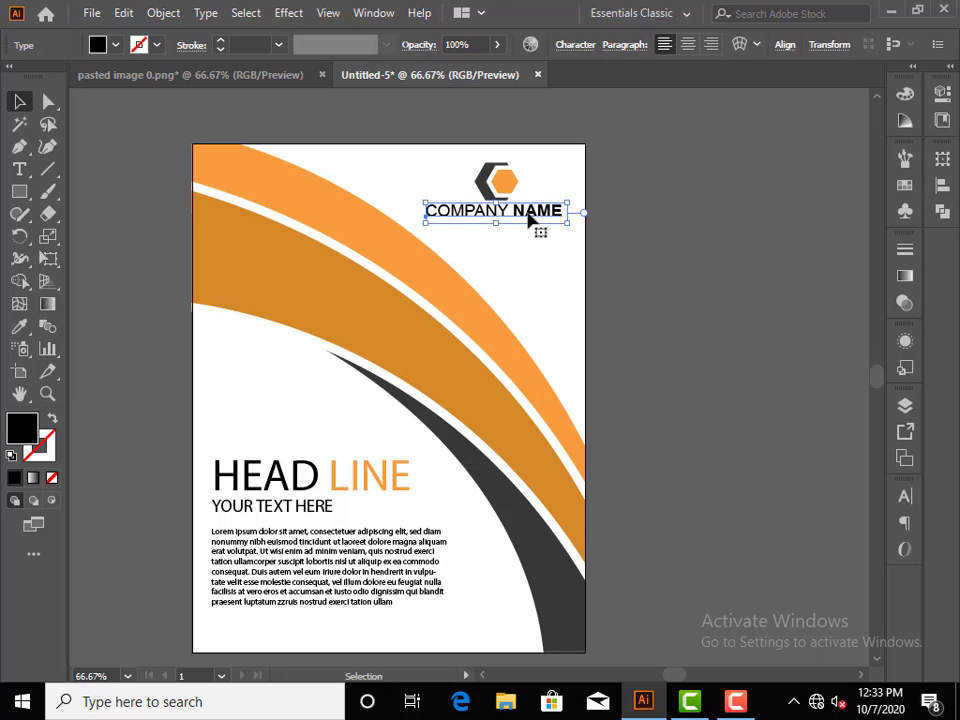
pyautogui.doubleClick(513, 214)
pyautogui.doubleClick(527, 212)
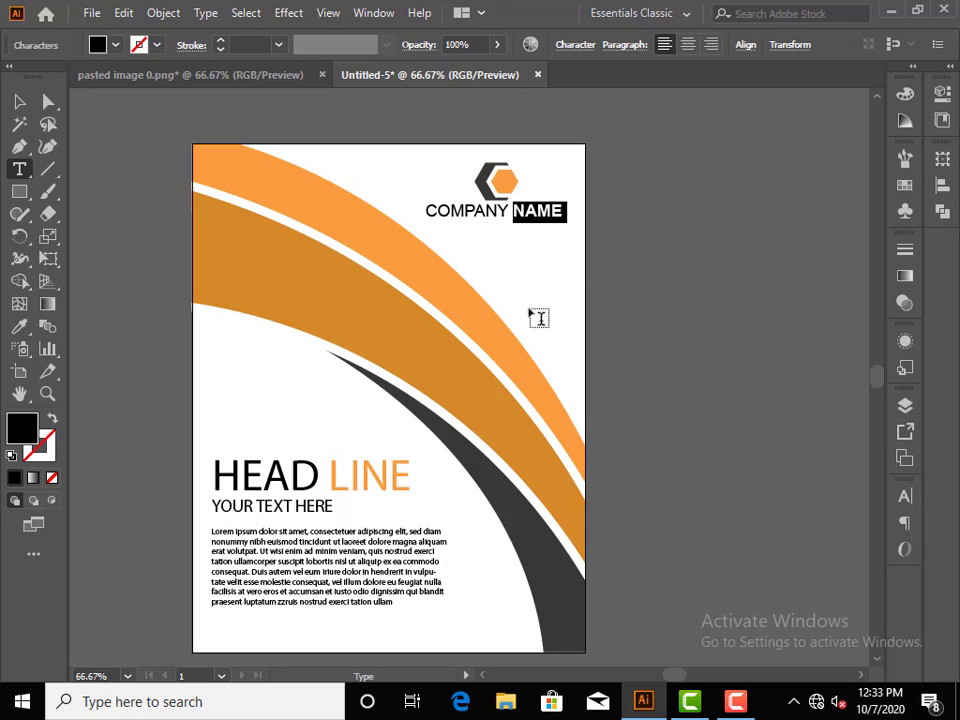